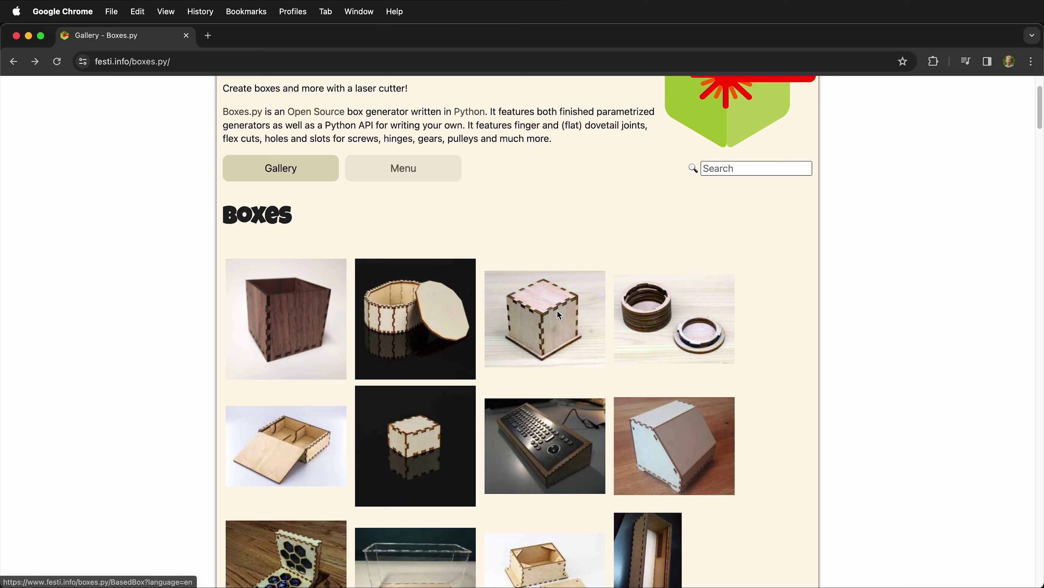
Scroll further down the Boxes.py gallery to browse more box designs
scroll(557, 310, down, 10)
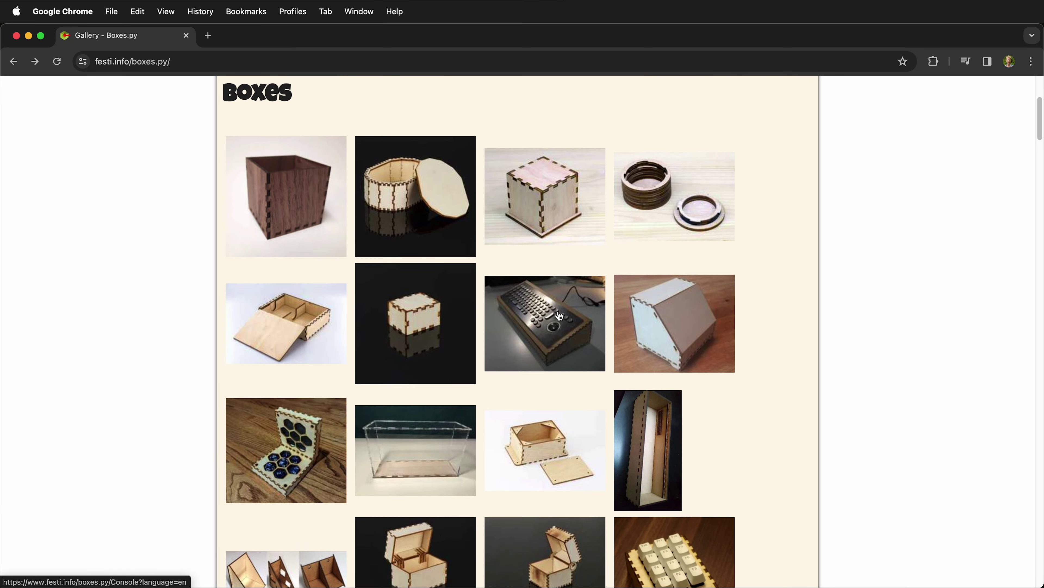
scroll(560, 316, down, 10)
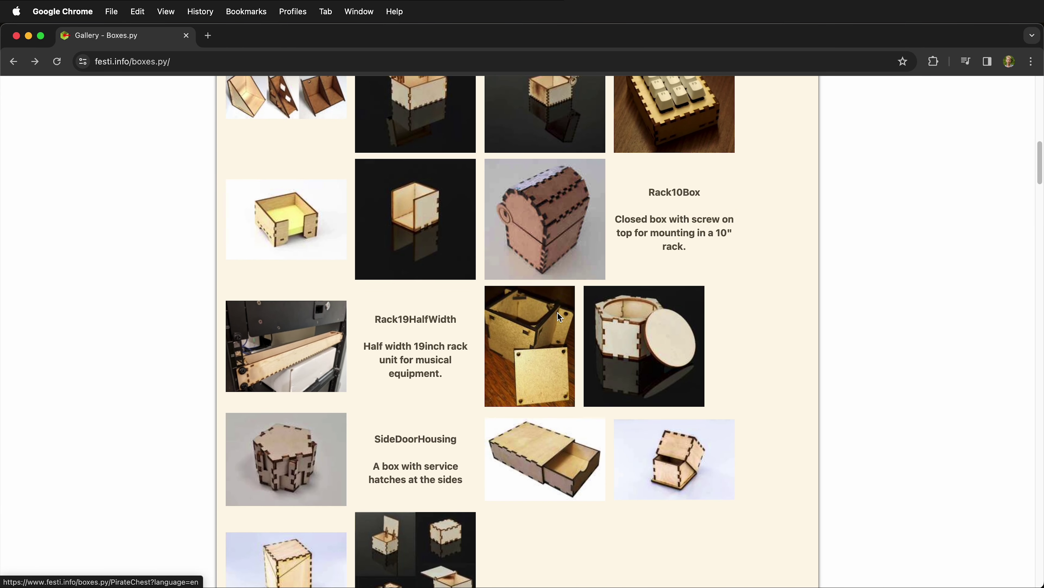
scroll(490, 323, down, 3)
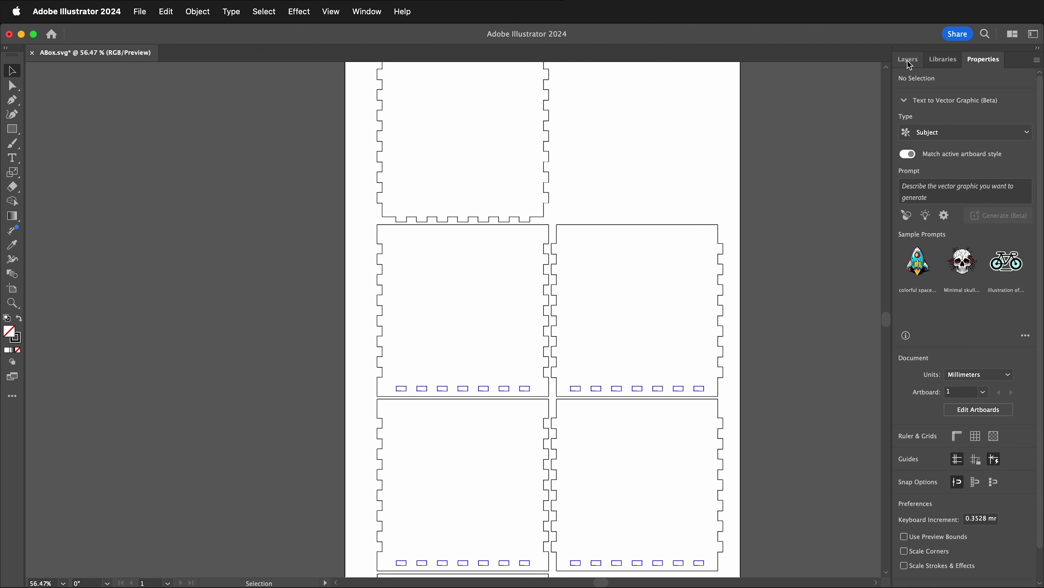
Show the Layers panel and select the p-5 sublayer under Layer 1
click(909, 60)
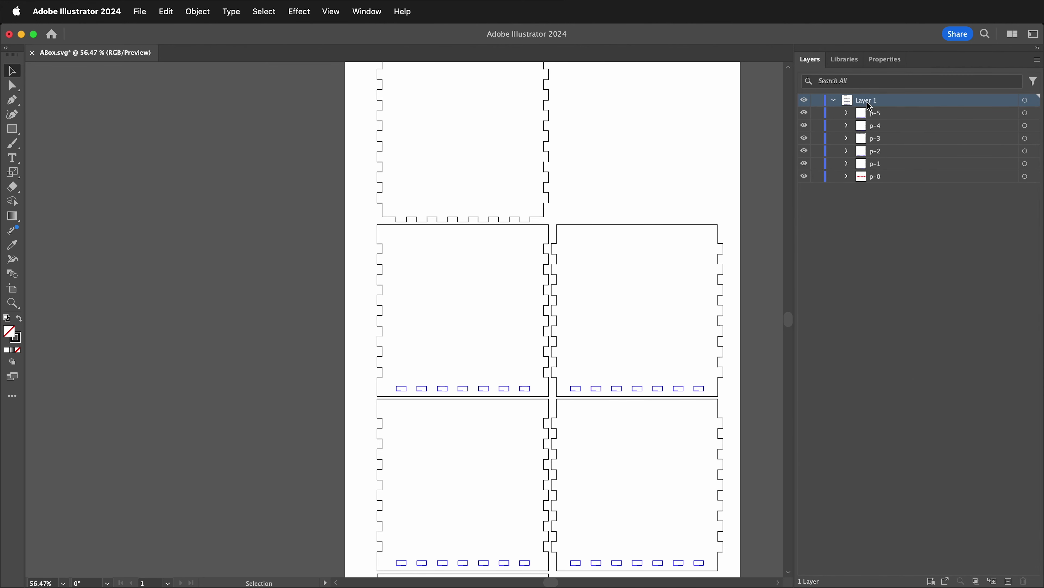
click(881, 117)
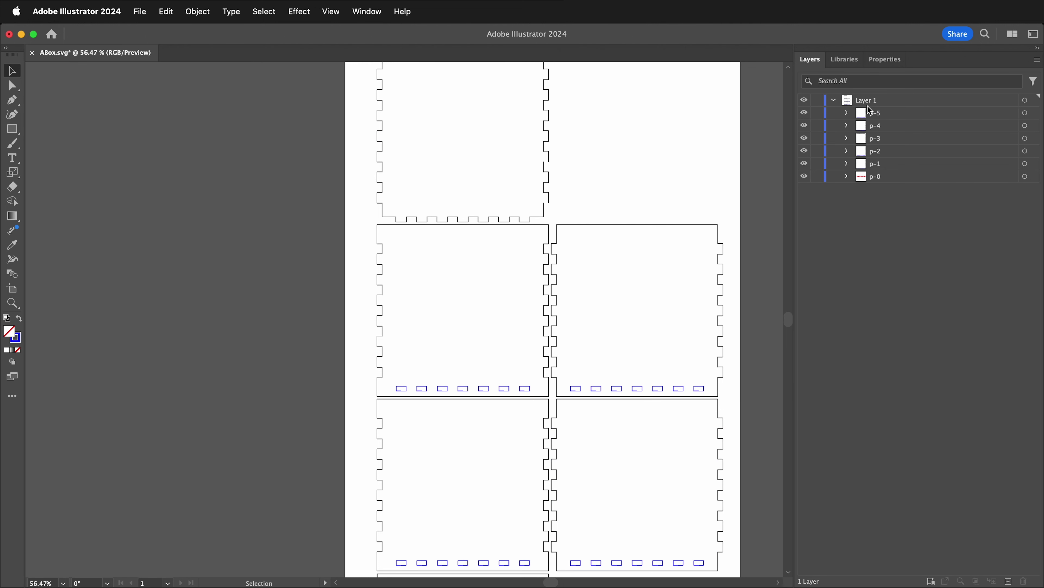
Target the seven slot rectangle paths inside p-5 and zoom in on them
click(846, 112)
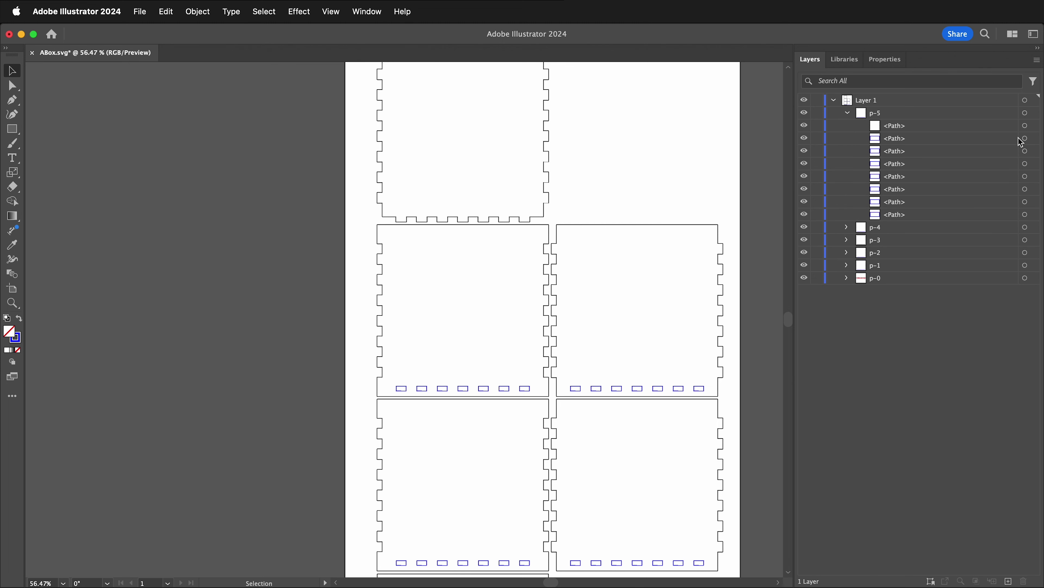
click(1025, 139)
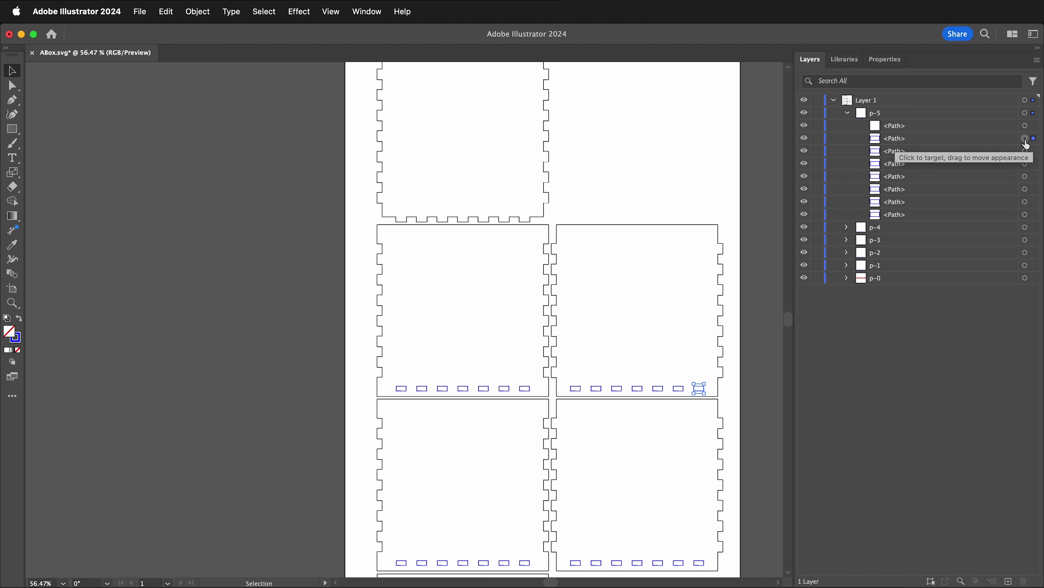
shift+click(1026, 215)
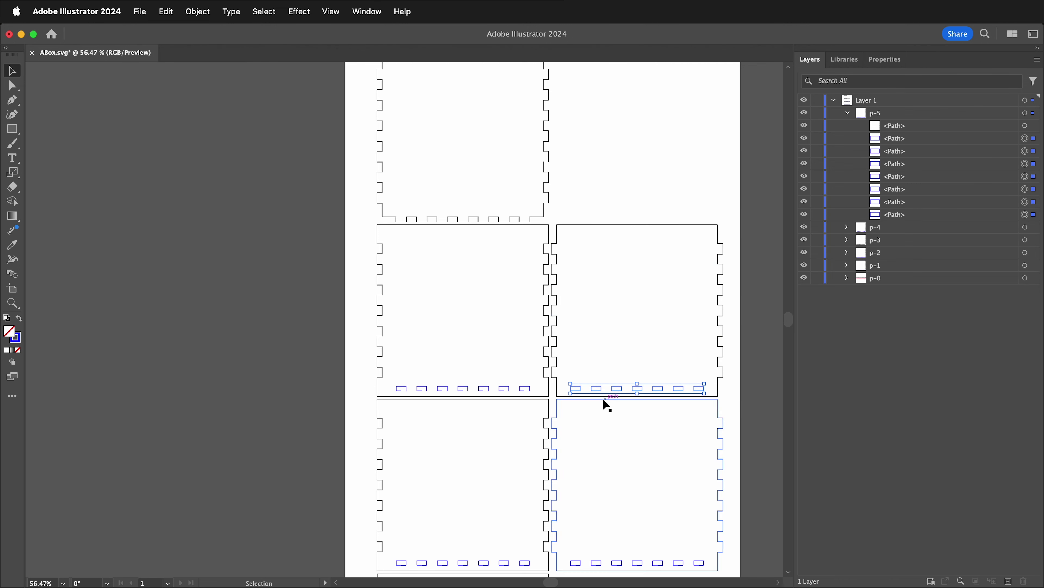
key(super+equal)
key(super+equal)
key(super+equal)
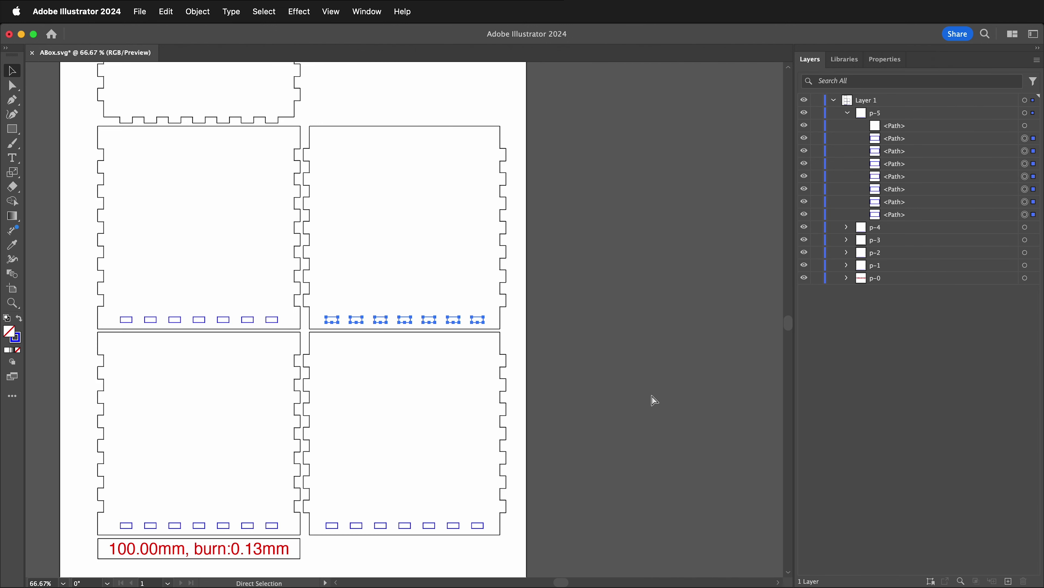
key(super+equal)
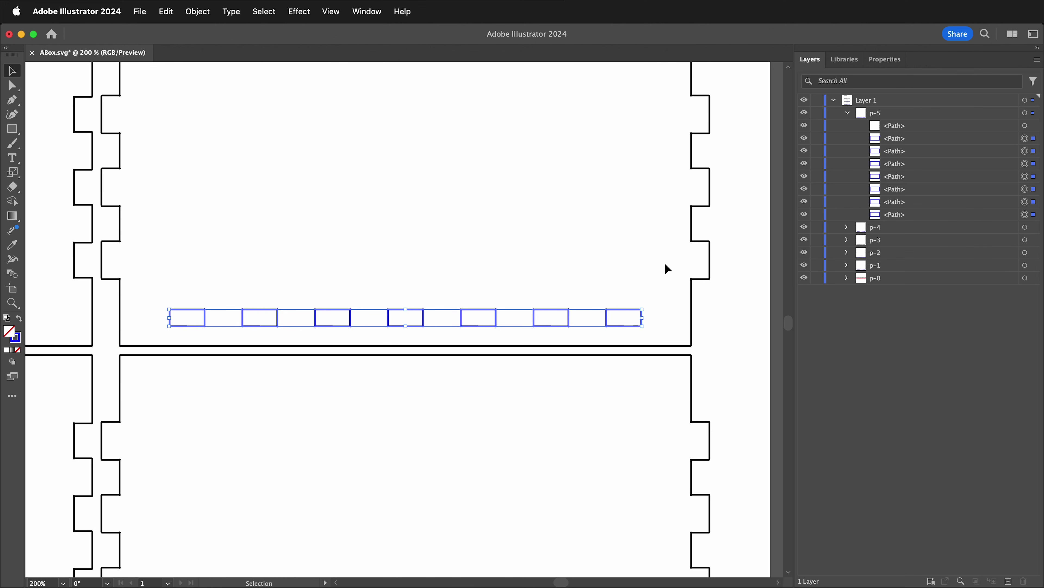
Set the selected slot rectangles' stroke weight to 0.001 in Properties
click(884, 59)
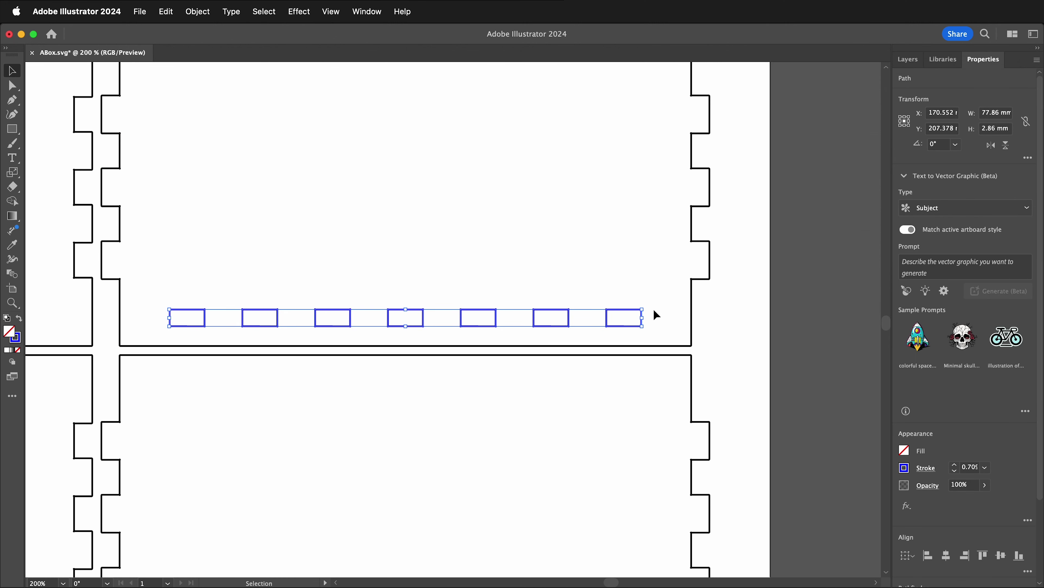
click(975, 472)
text(.001)
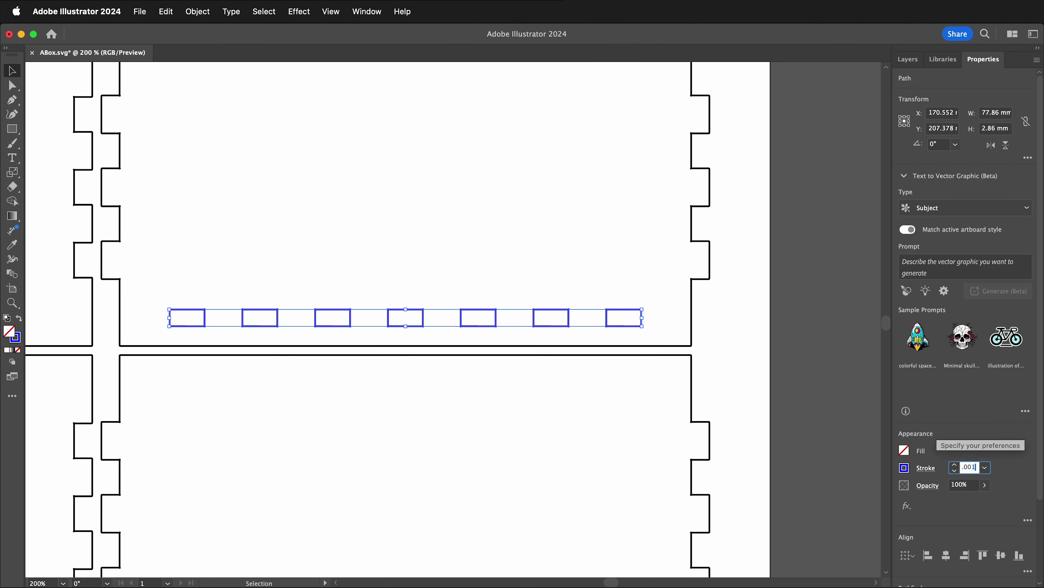
key(Return)
click(905, 471)
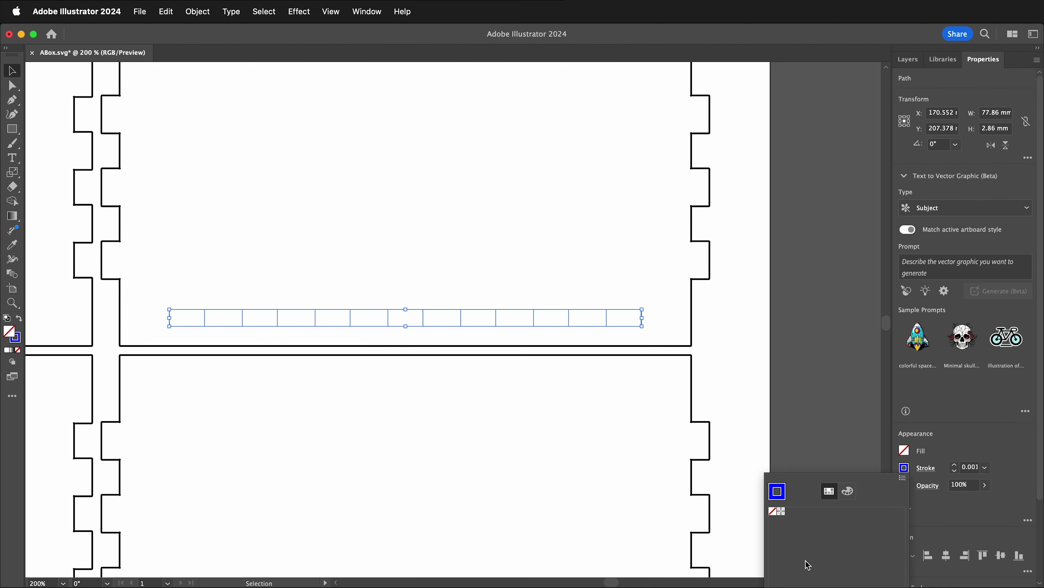
Load the Default Swatches > Art & Illustration library and add its colours to the document swatches
click(774, 585)
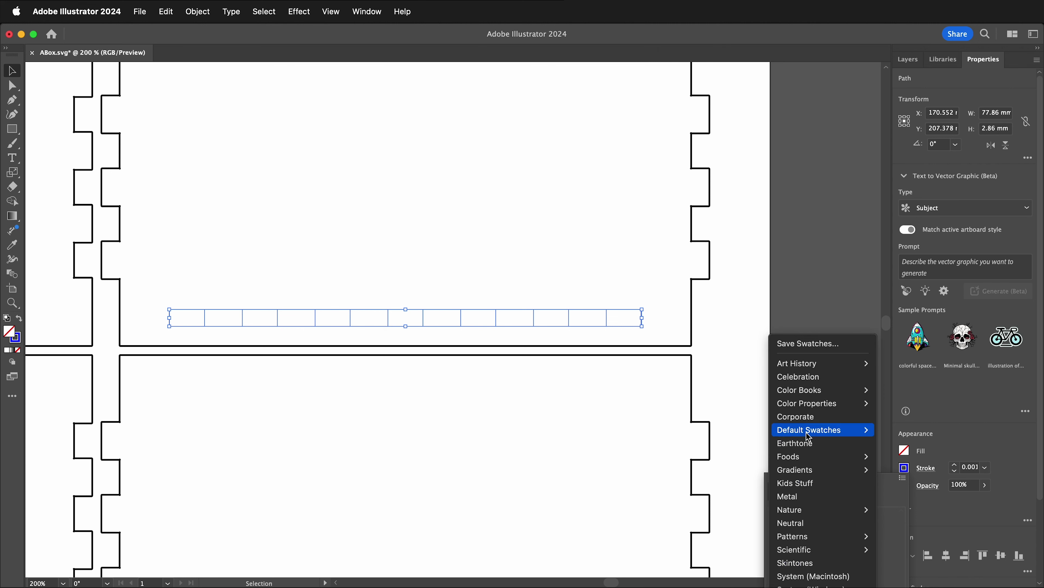
mouse_move(812, 430)
click(903, 430)
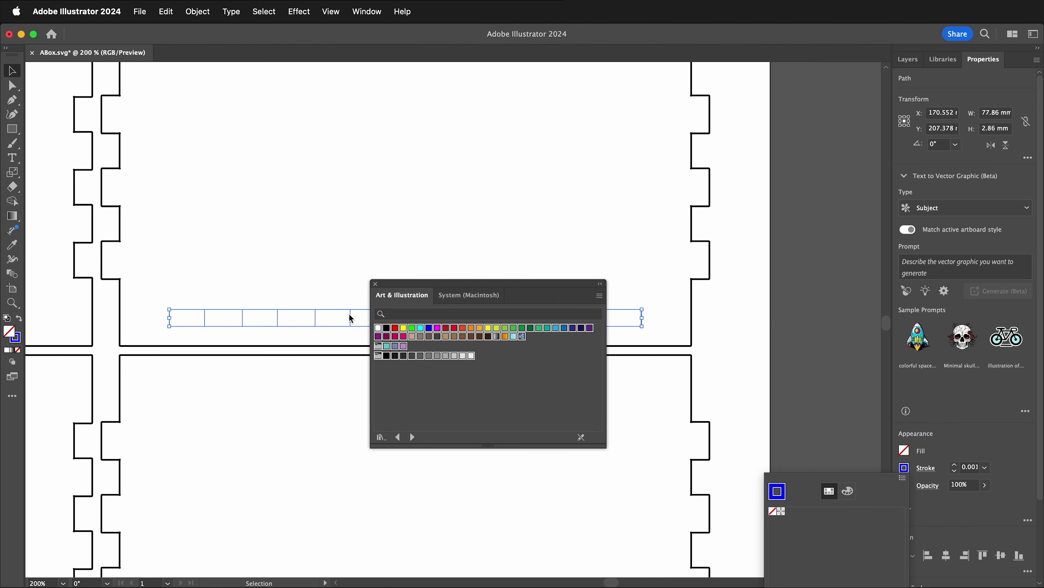
click(600, 297)
click(600, 297)
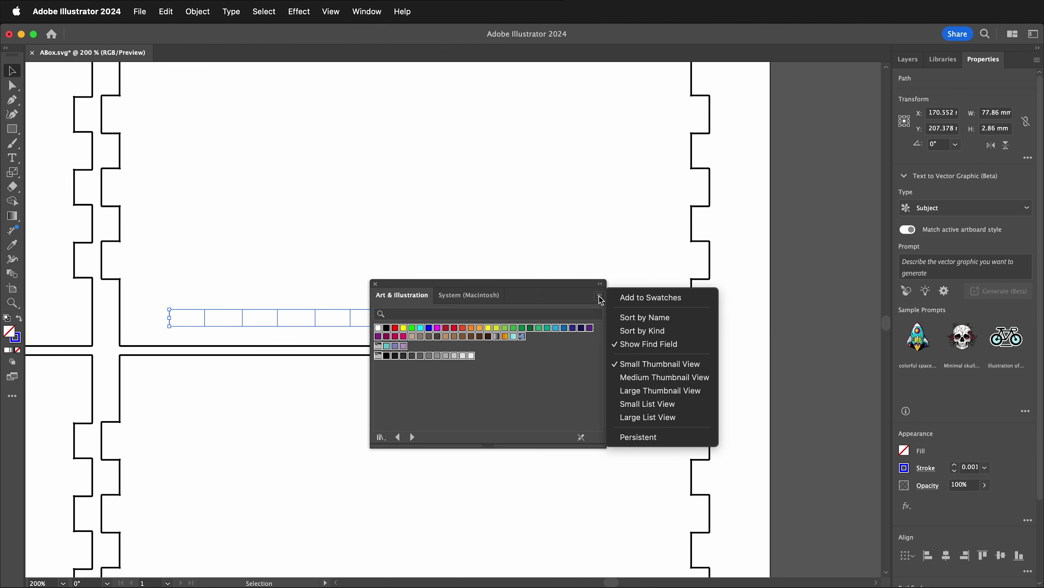
click(679, 297)
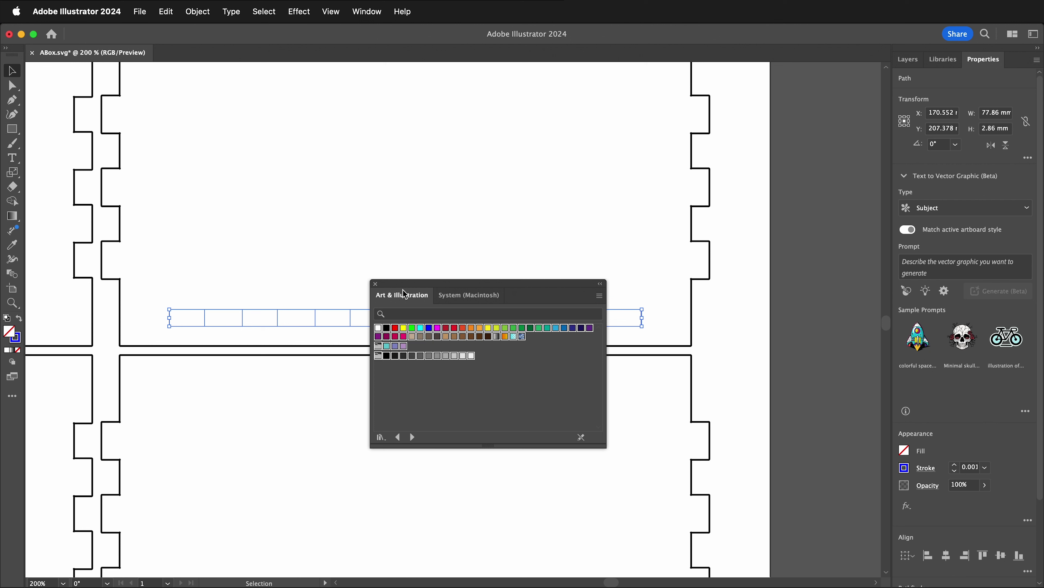
click(375, 284)
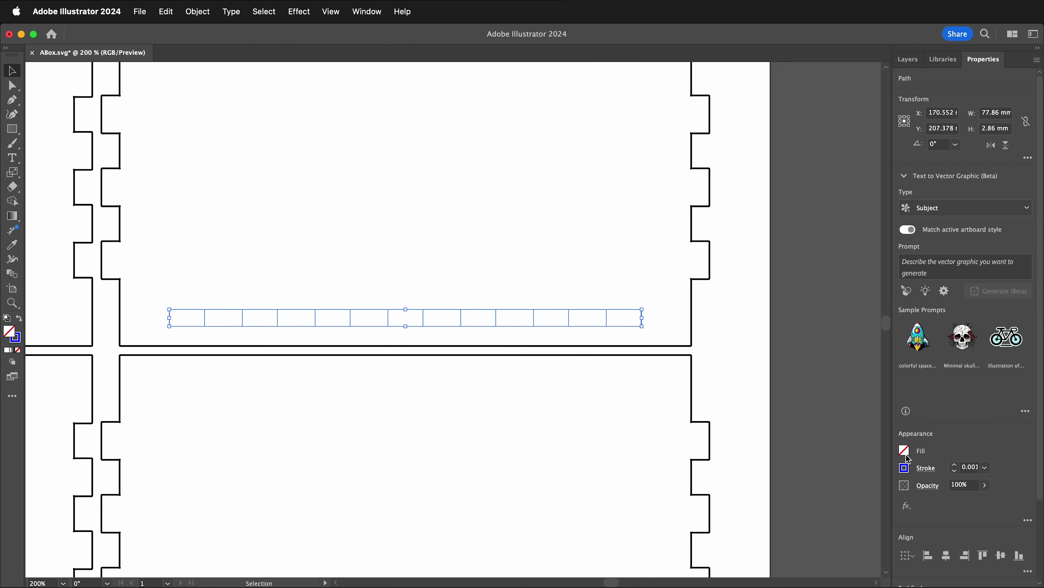
Make the slot rectangles' stroke green (R=57 G=181 B=74), then marquee-select the piece group
click(907, 470)
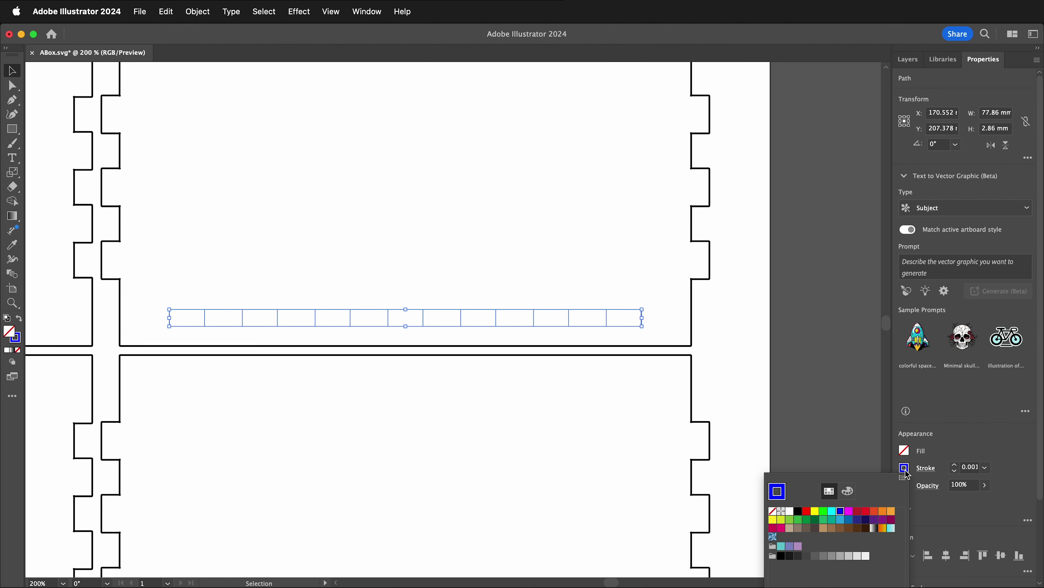
click(805, 521)
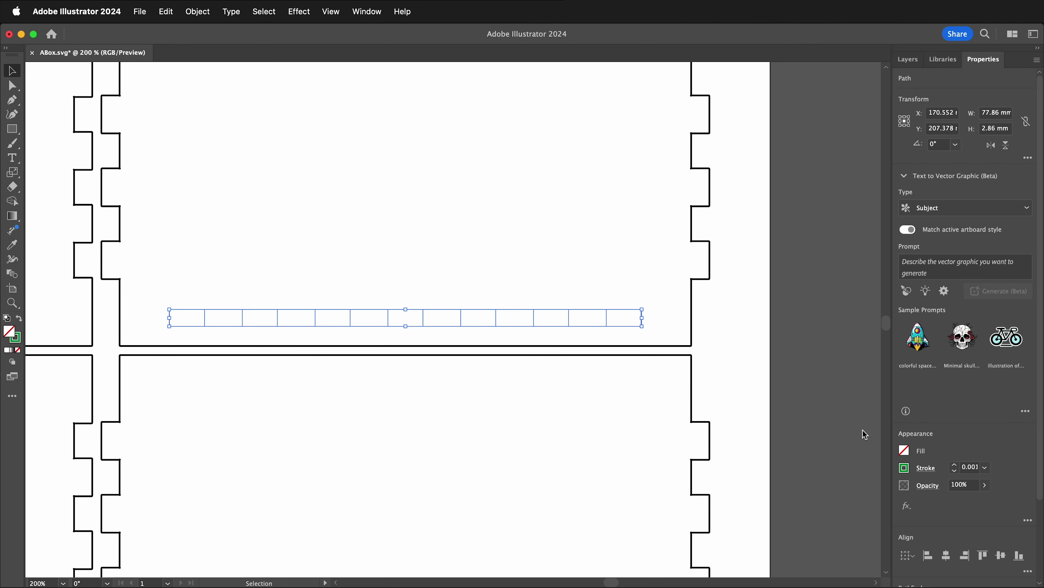
click(653, 454)
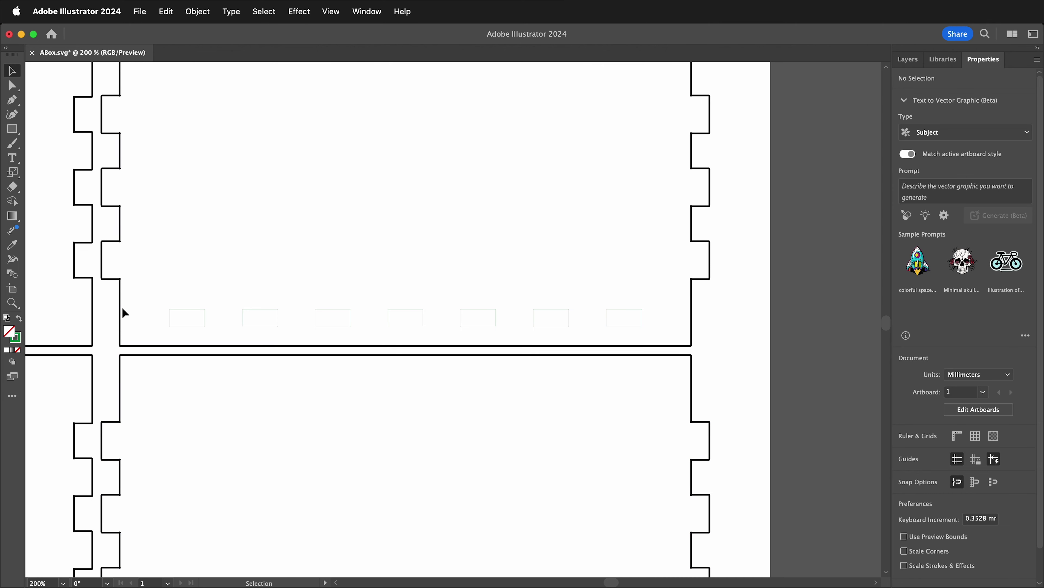
drag(163, 296, 663, 341)
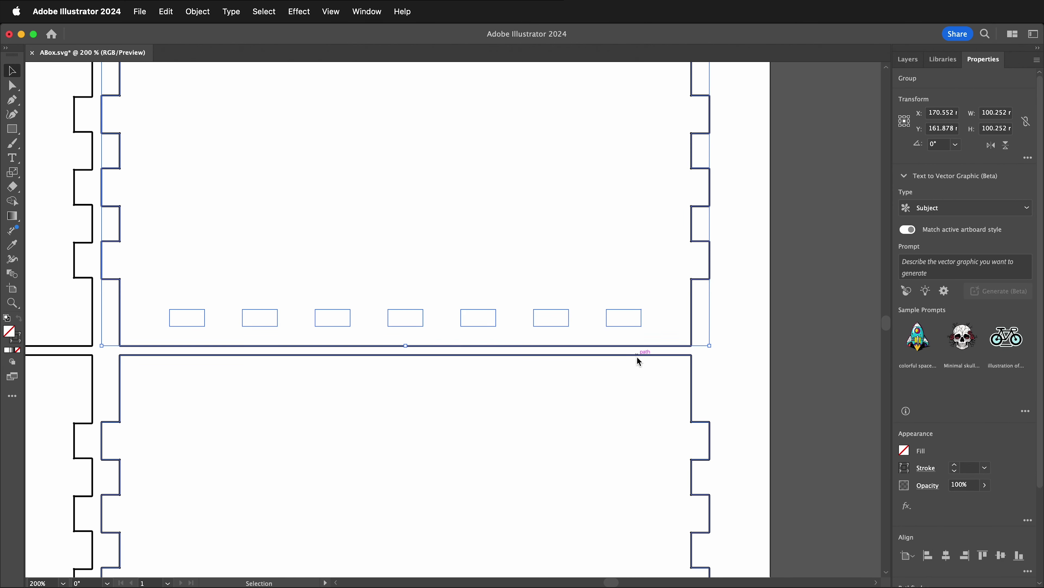
Select only the notched outer outline path of p-5 in the Layers panel
click(820, 175)
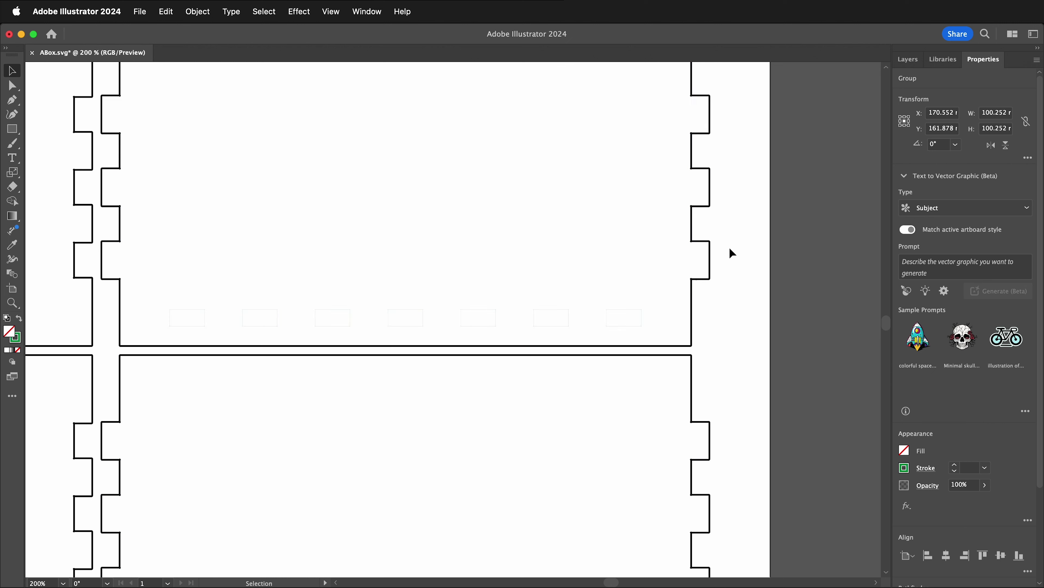
click(919, 62)
click(887, 127)
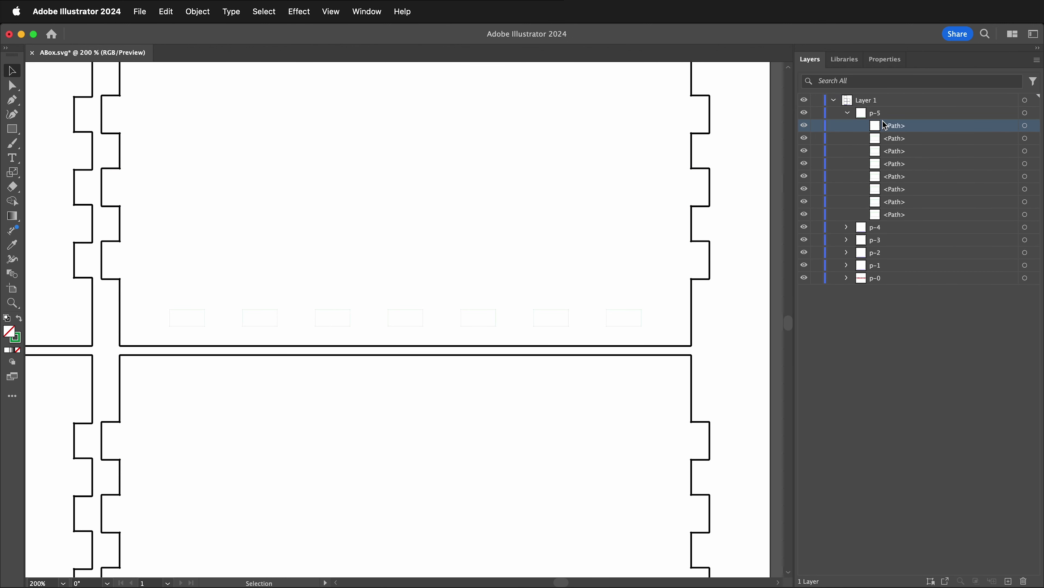
click(1029, 130)
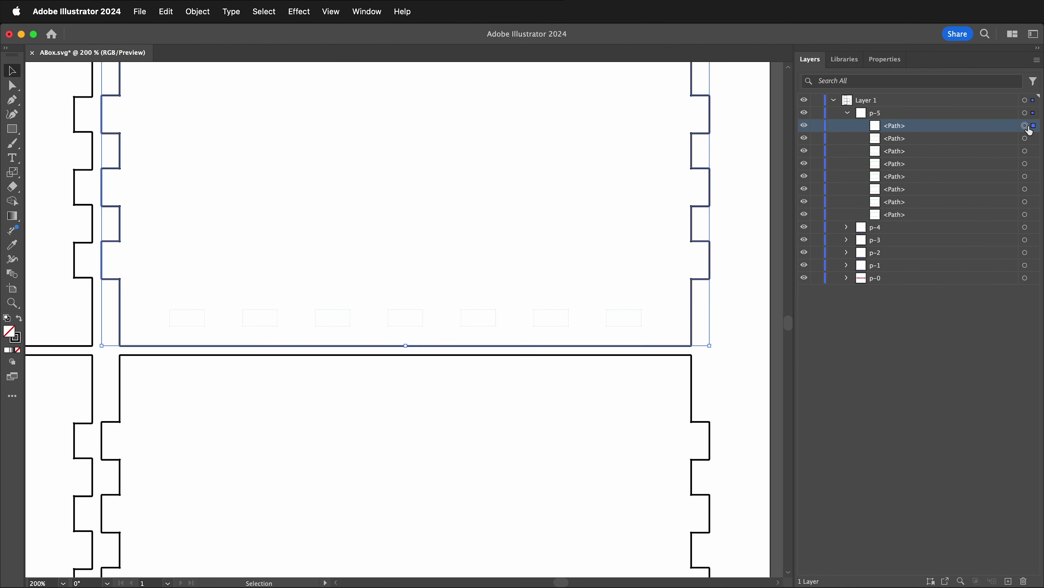
Give the p-5 outline a 0.001 stroke weight and a red stroke colour
click(887, 62)
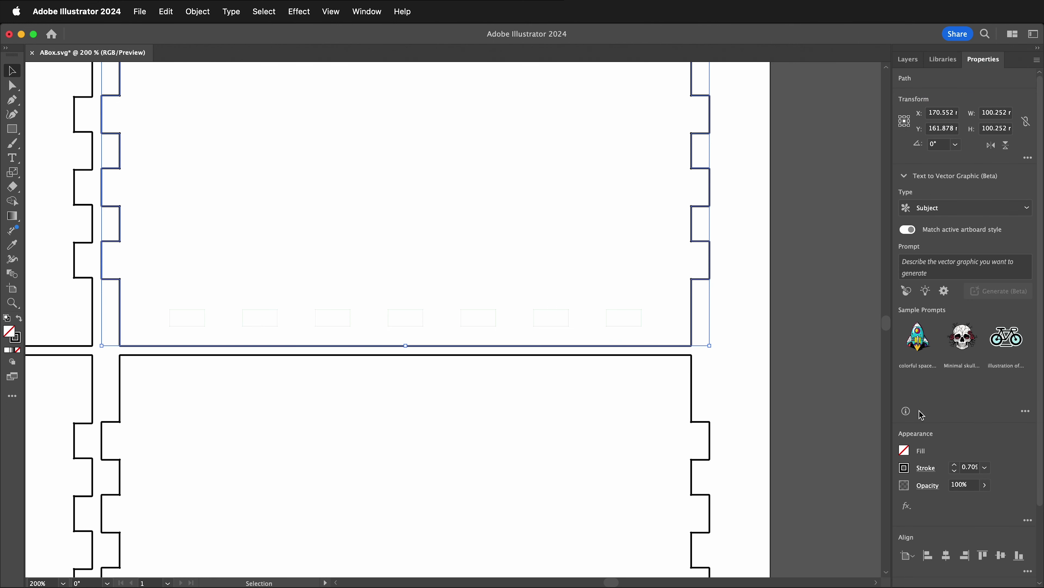
click(962, 470)
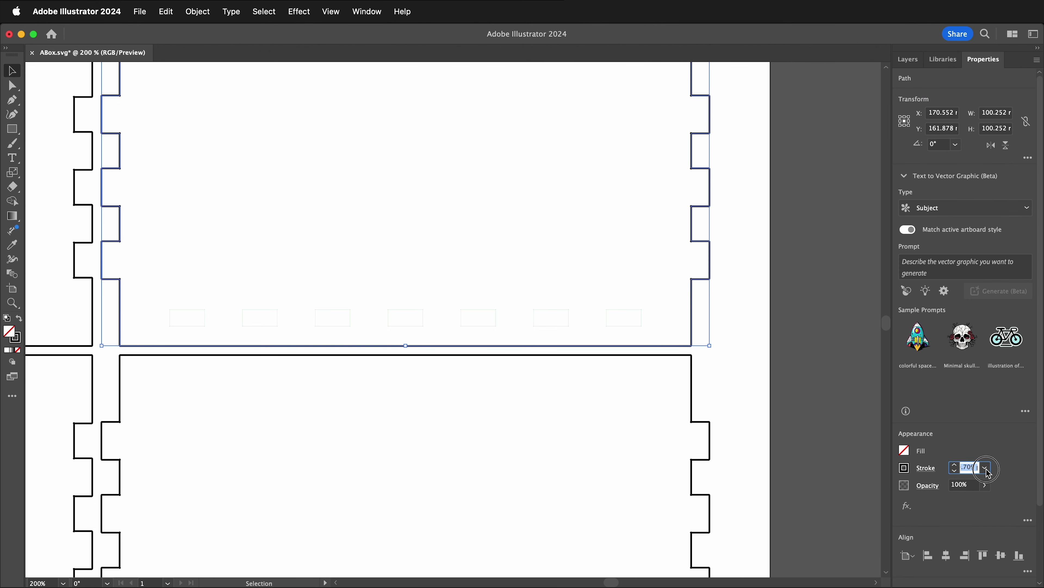
text(.001)
click(904, 467)
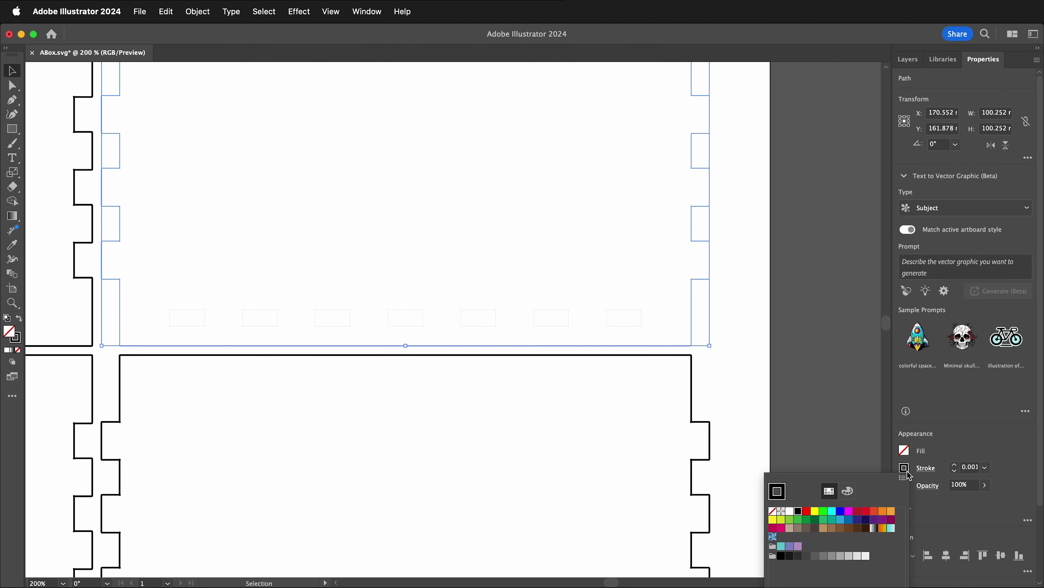
click(807, 511)
click(742, 379)
click(740, 379)
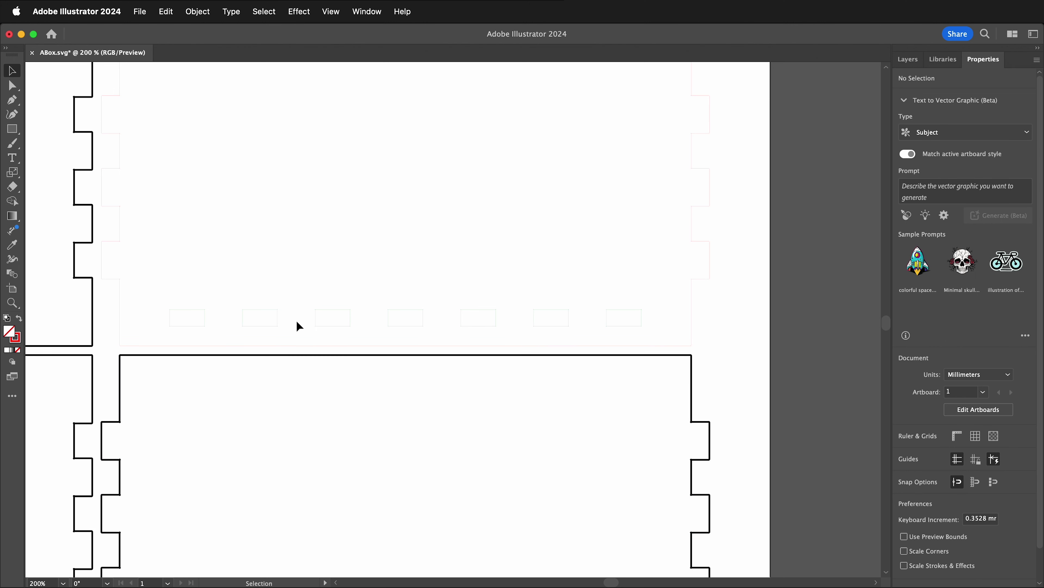
Collapse p-5, expand p-4, and select its seven lower paths
key(space)
drag(246, 320, 711, 329)
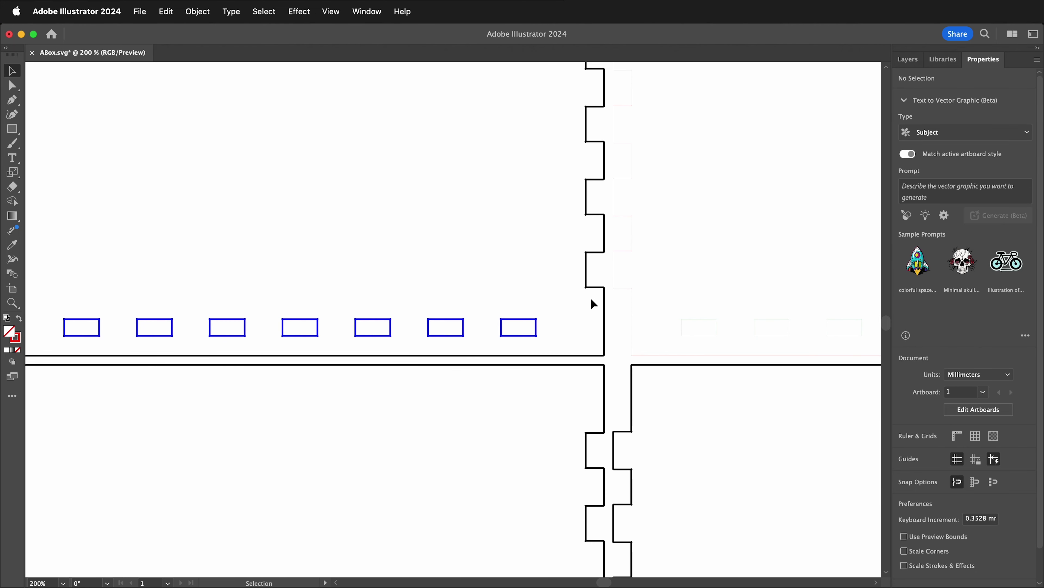
click(943, 59)
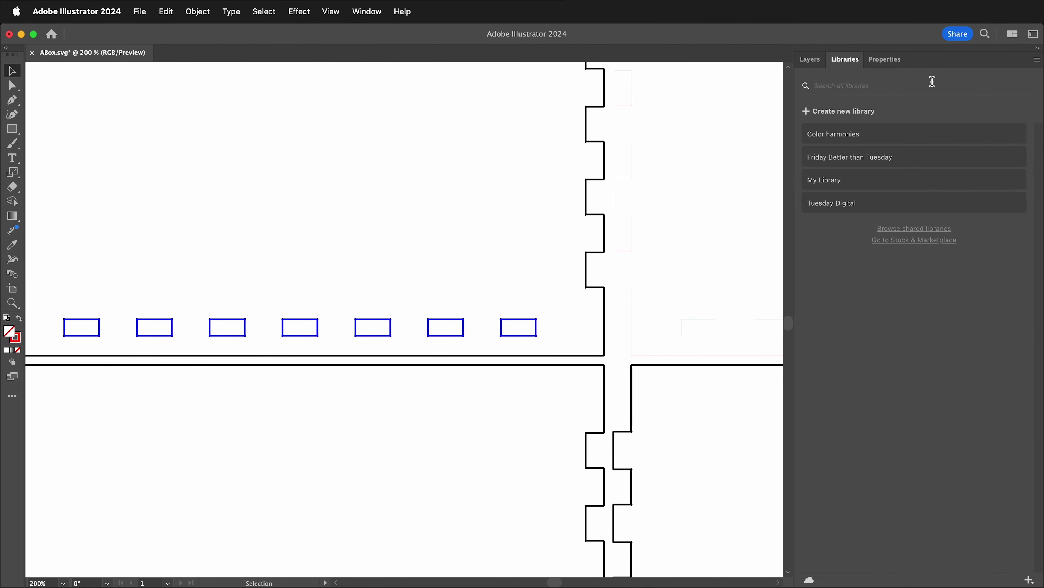
click(807, 59)
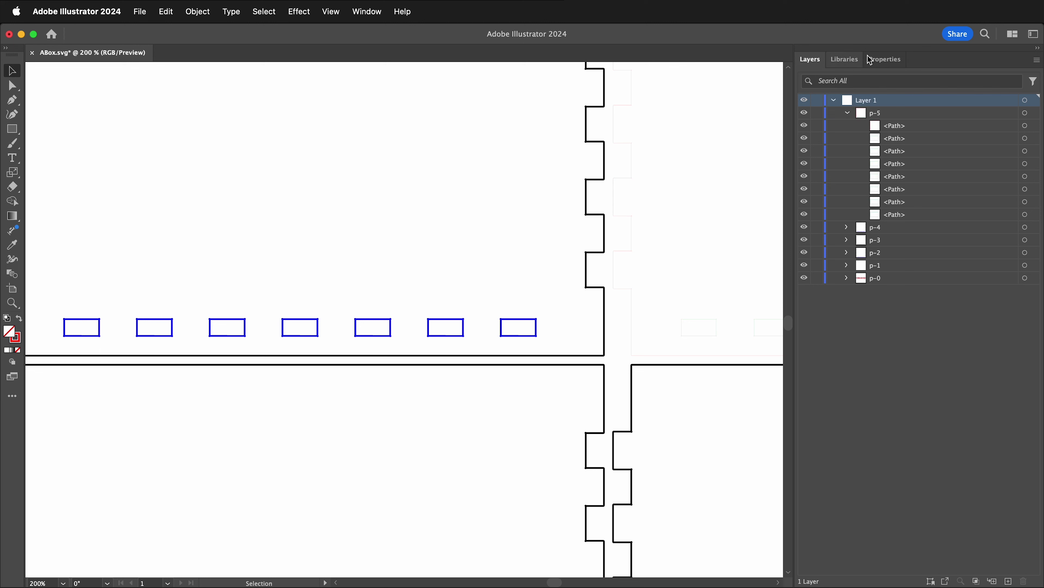
click(846, 113)
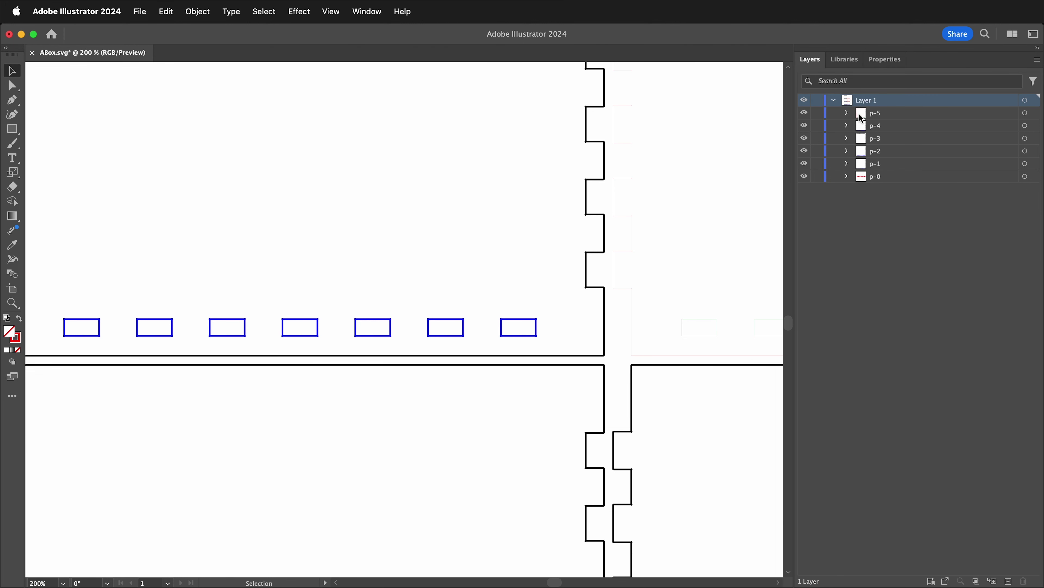
click(847, 125)
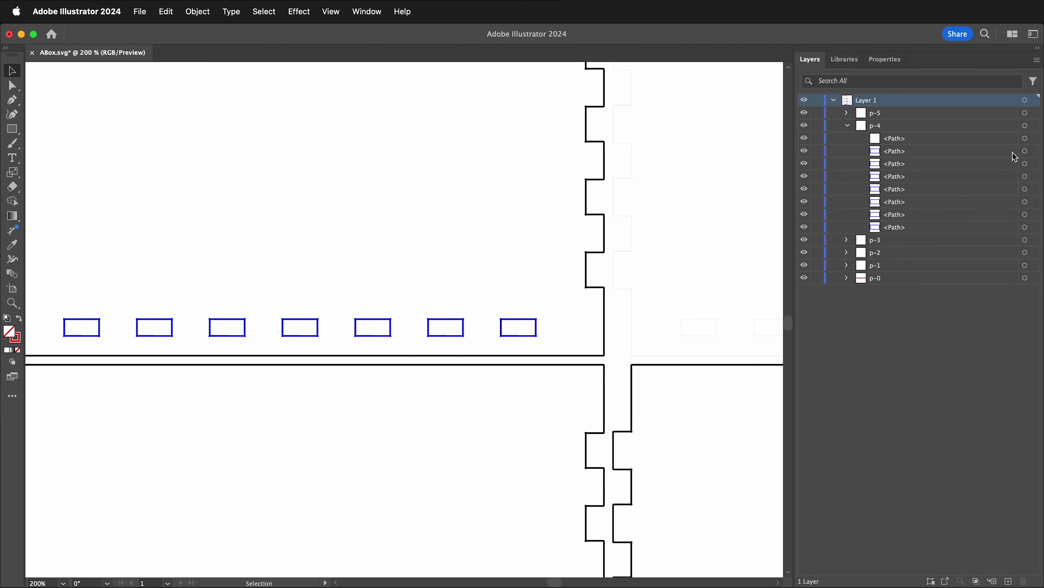
click(1025, 151)
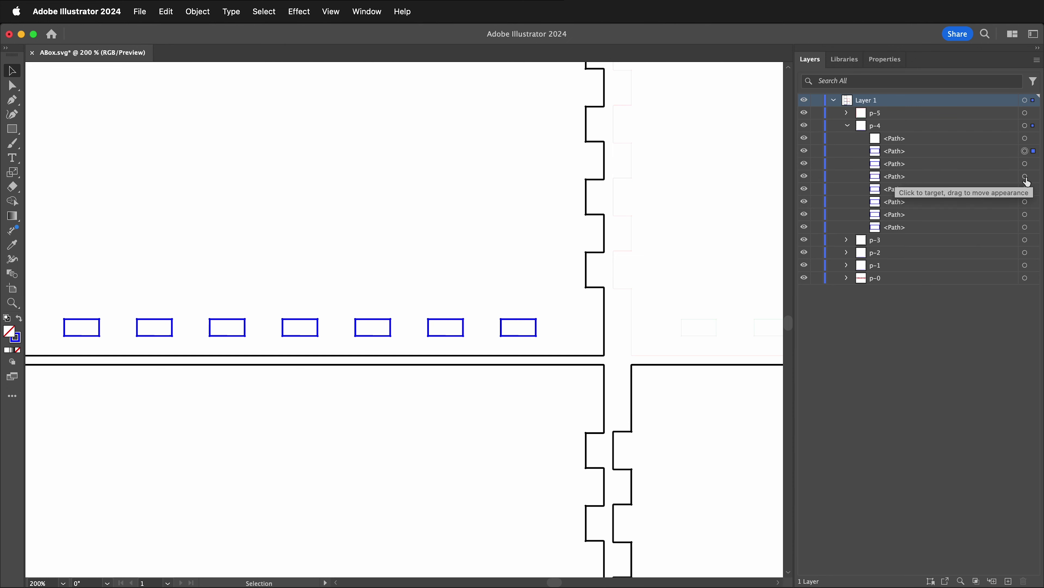
shift+click(1026, 227)
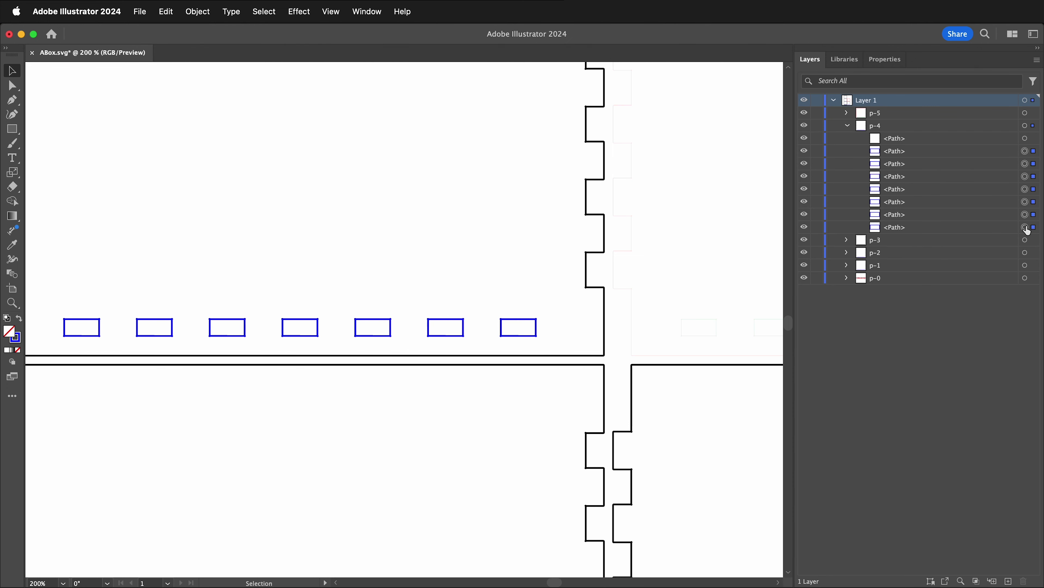
Set the p-4 lower paths to a 0.001 stroke weight and change their stroke colour
click(885, 59)
click(969, 467)
text(.001)
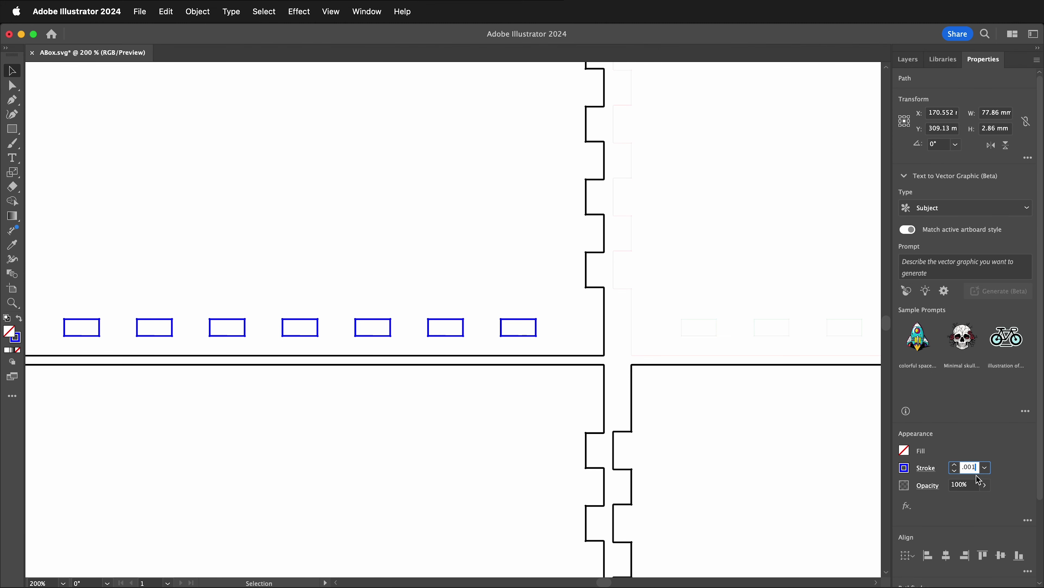
click(904, 471)
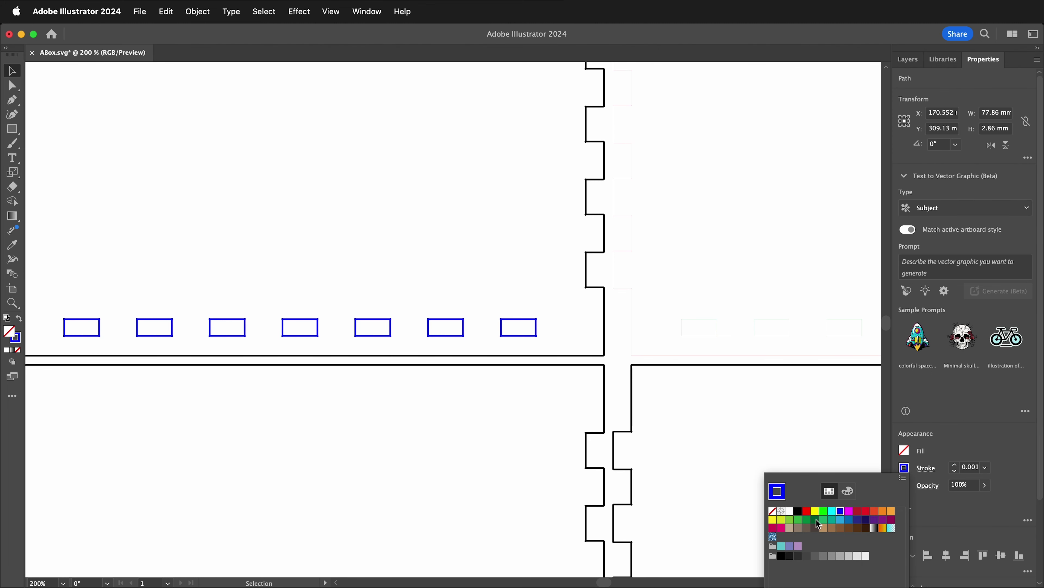
click(806, 519)
Expand p-2 in Layers and select only its notched outer path
click(603, 317)
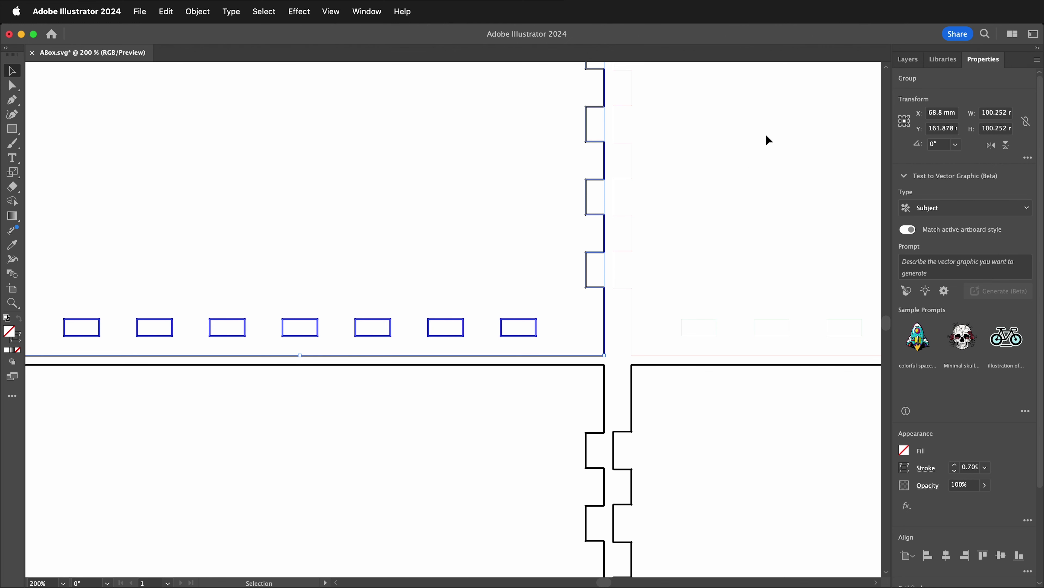
click(908, 60)
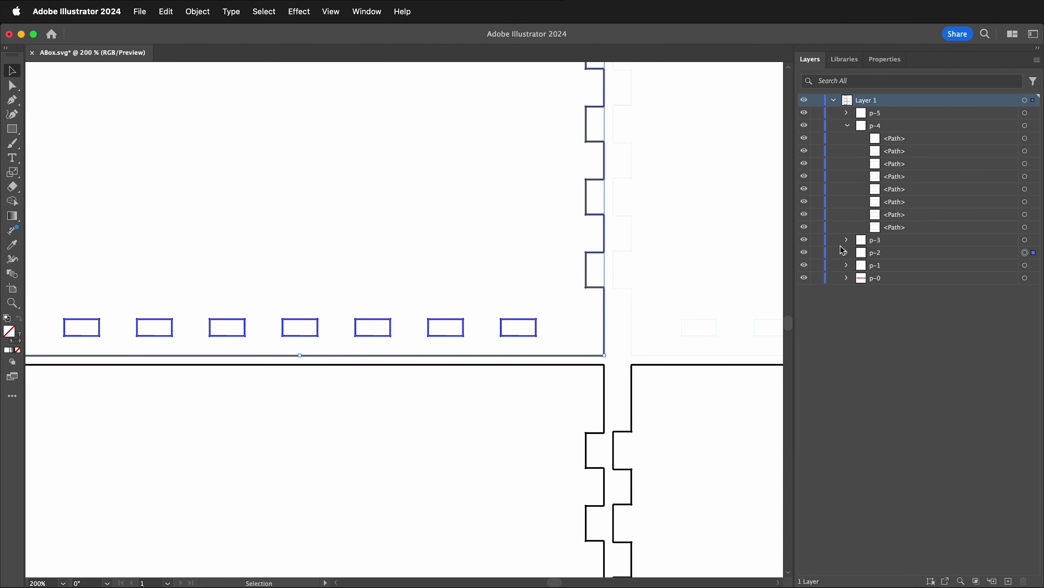
click(846, 252)
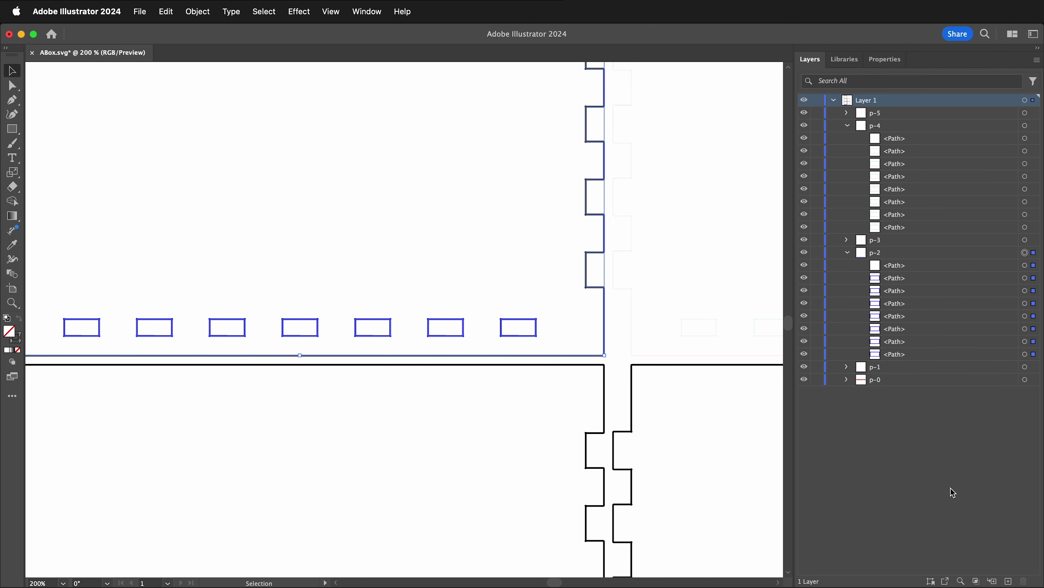
click(664, 296)
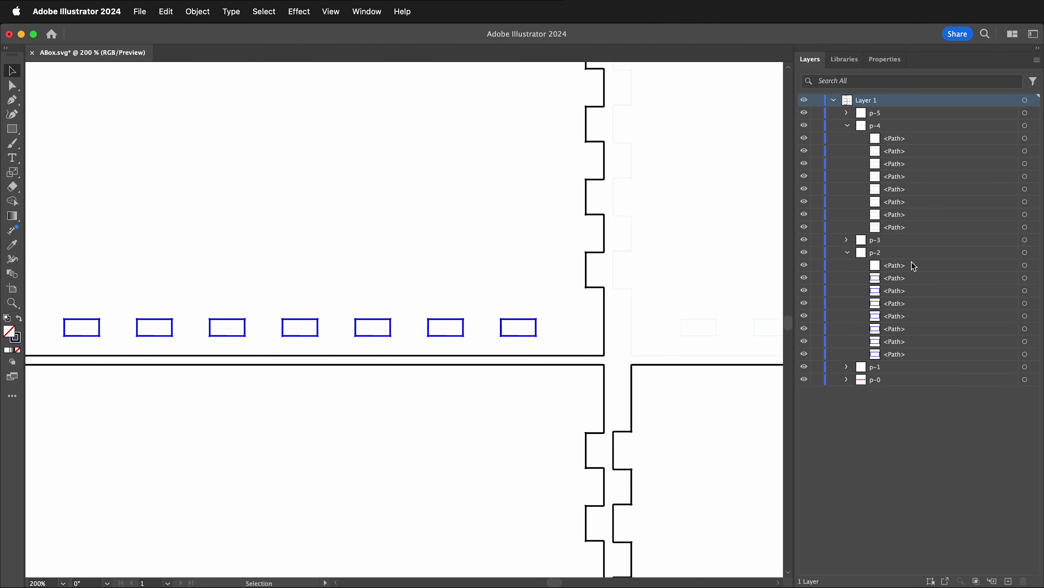
click(1025, 265)
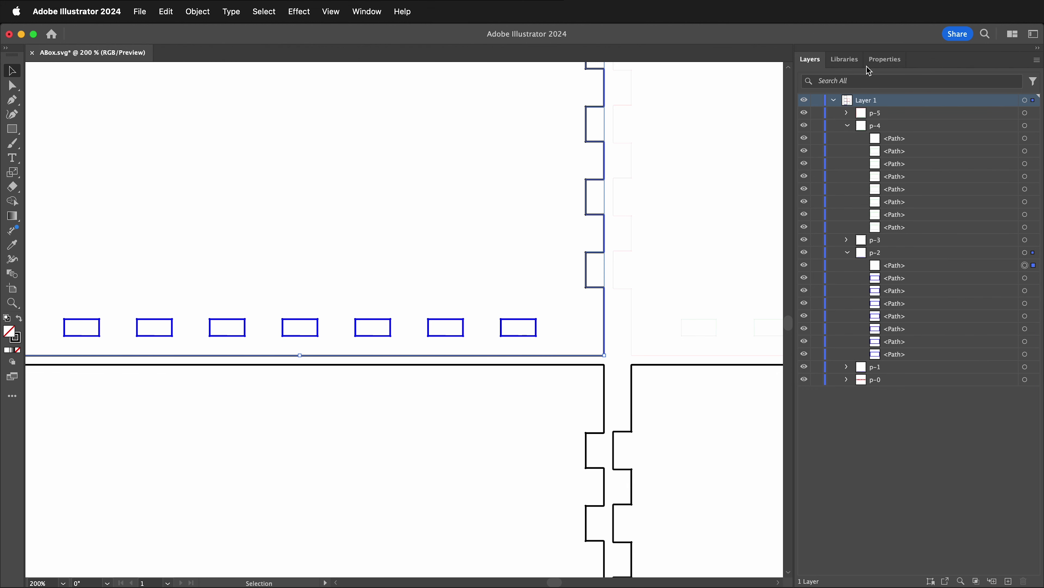
Give the p-2 outline a 0.001 stroke weight and a red stroke
click(886, 60)
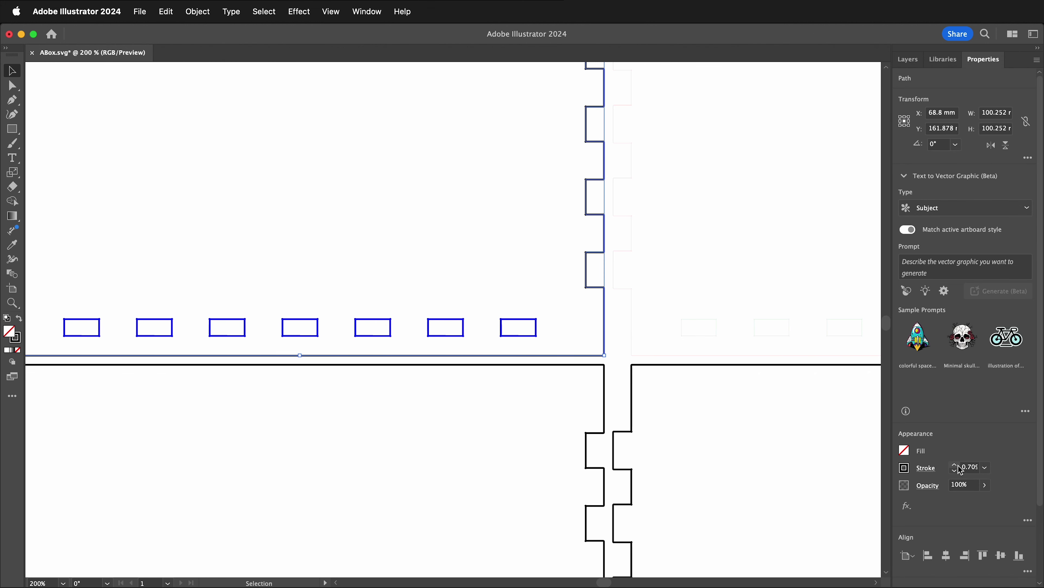
click(963, 467)
text(.001)
click(902, 471)
click(905, 473)
click(907, 476)
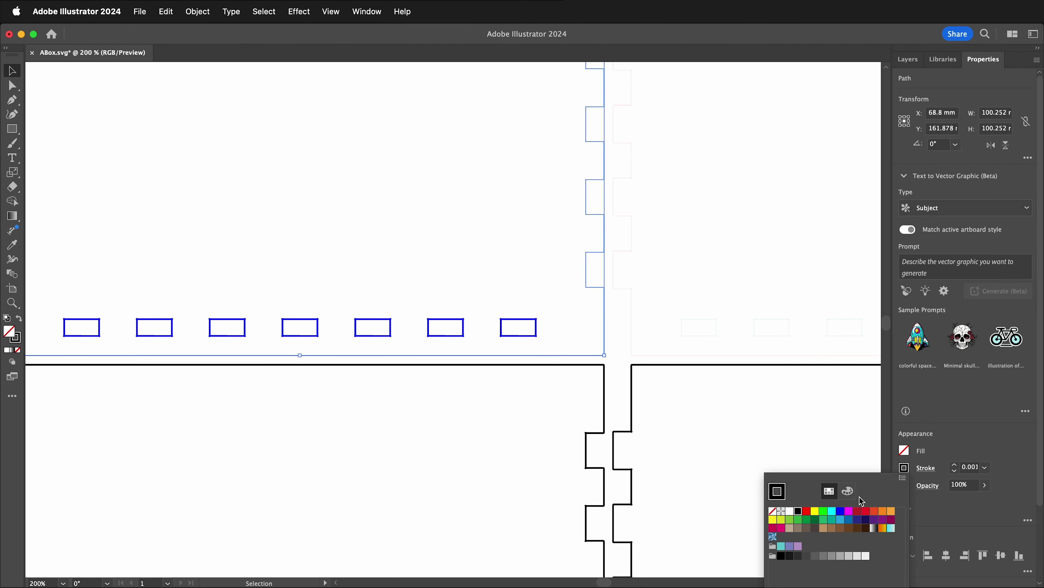
click(808, 512)
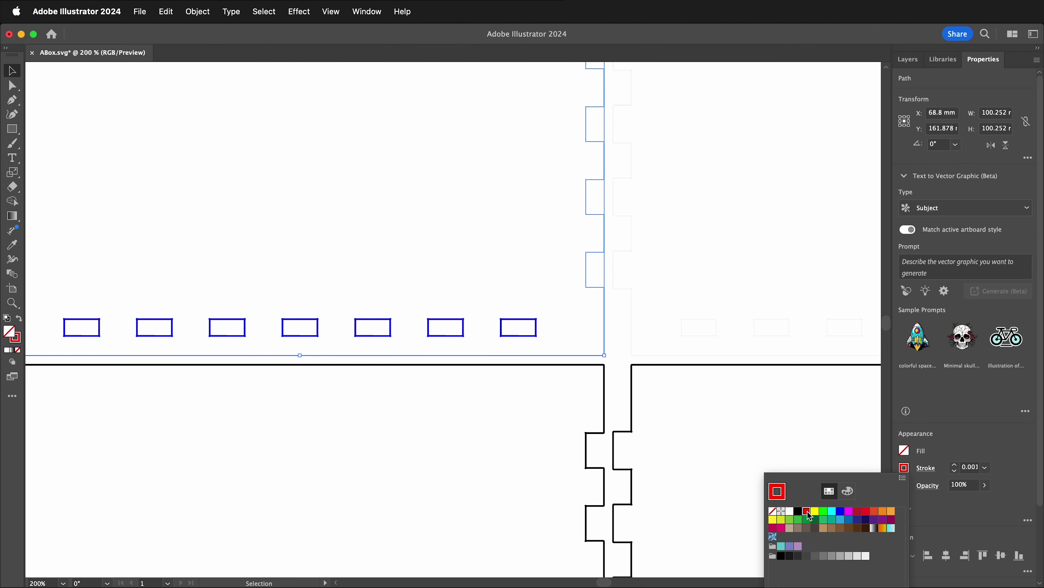
Select the first path under p-4 and enter 1.001 as its stroke weight
click(908, 60)
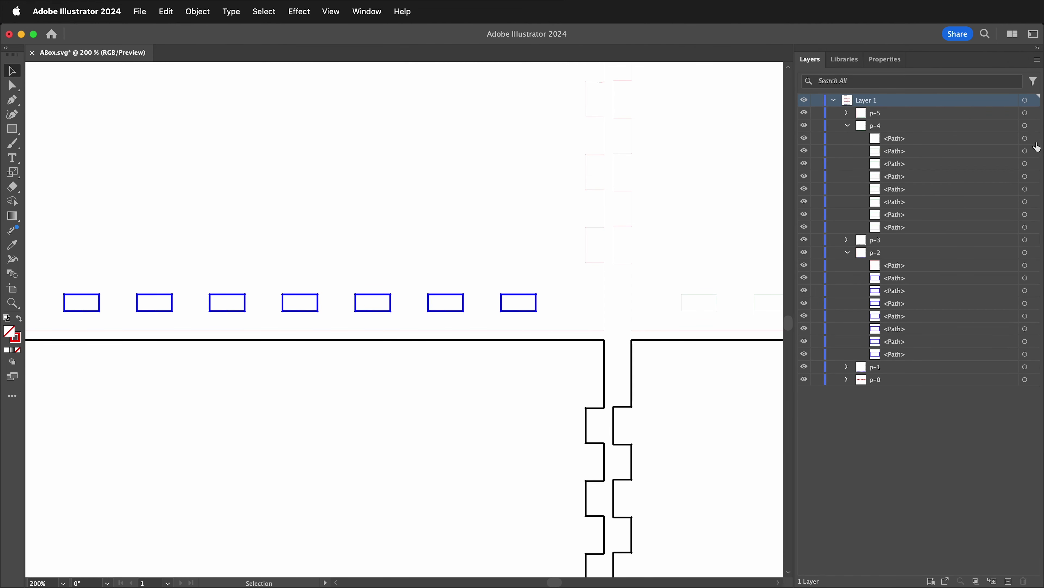
click(1025, 138)
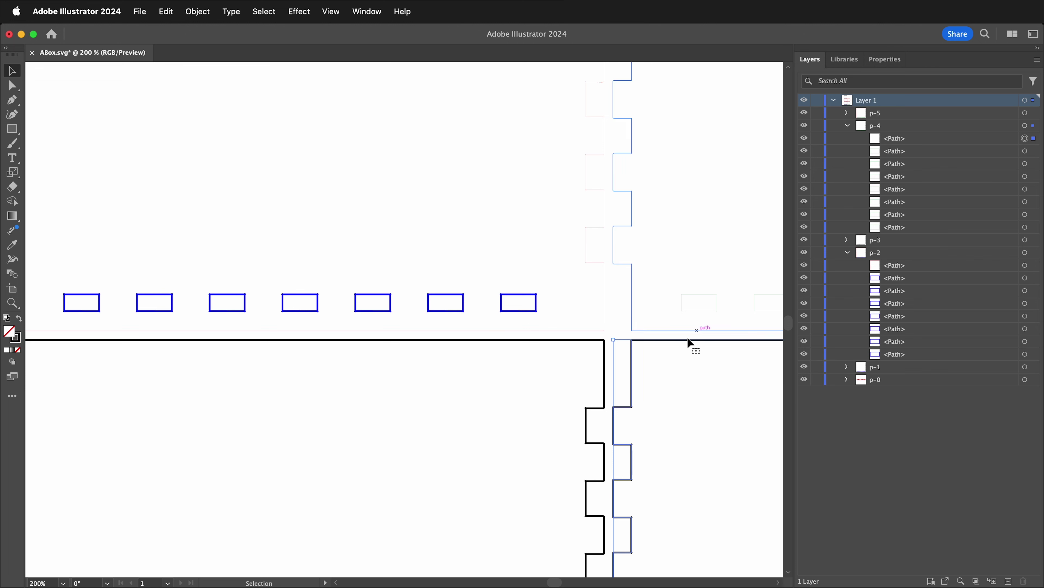
click(885, 59)
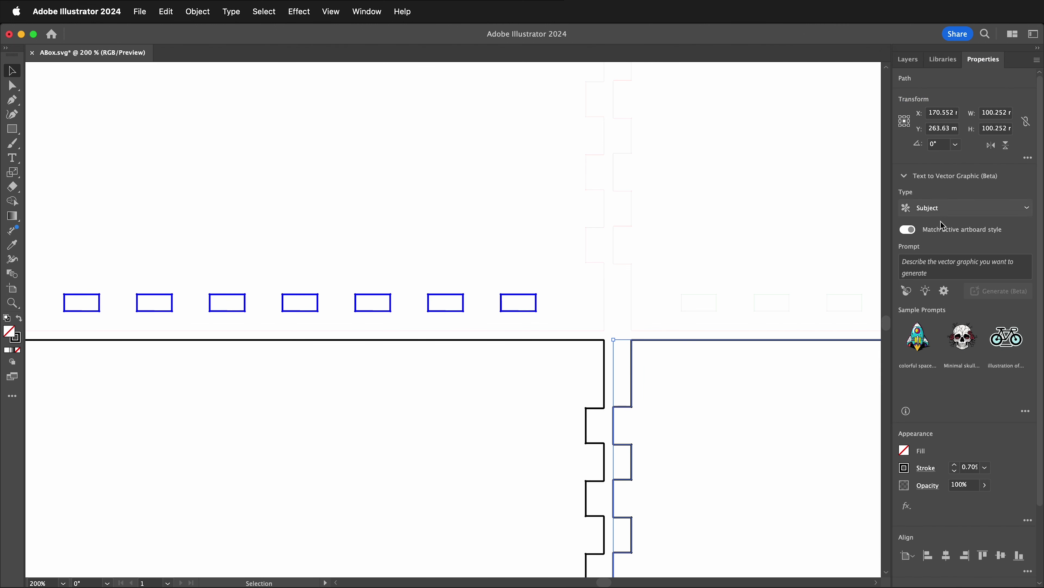
click(966, 472)
text(1.00)
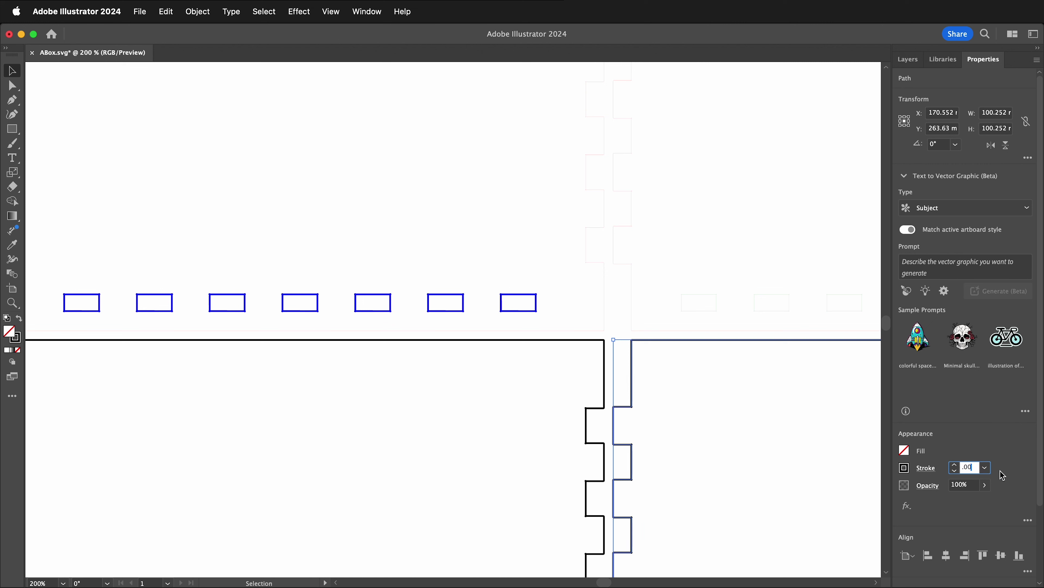
text(1)
click(905, 467)
key(Escape)
click(904, 467)
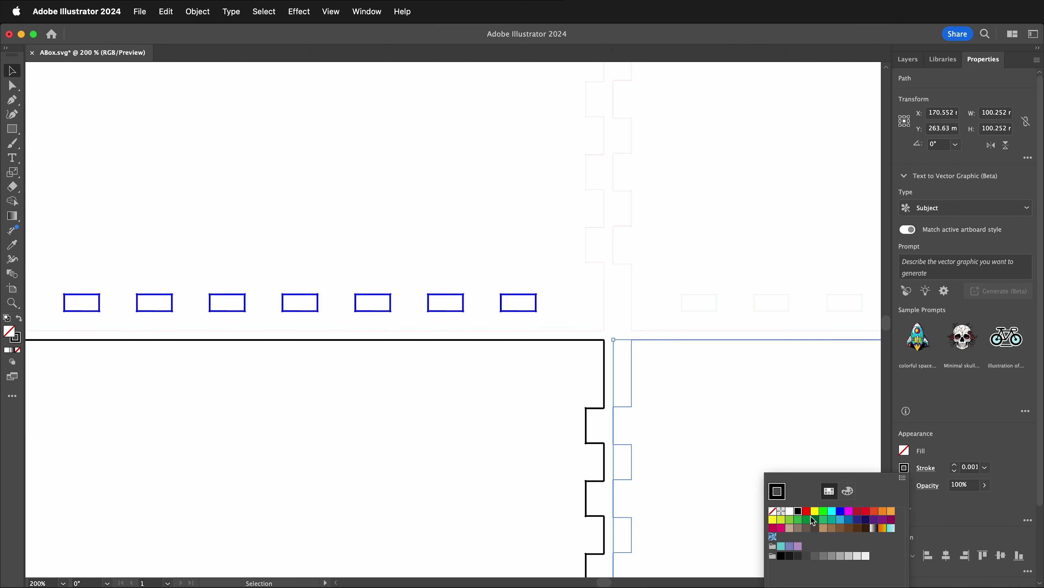
Expand the p-1 group in Layers and select only its first path
click(583, 340)
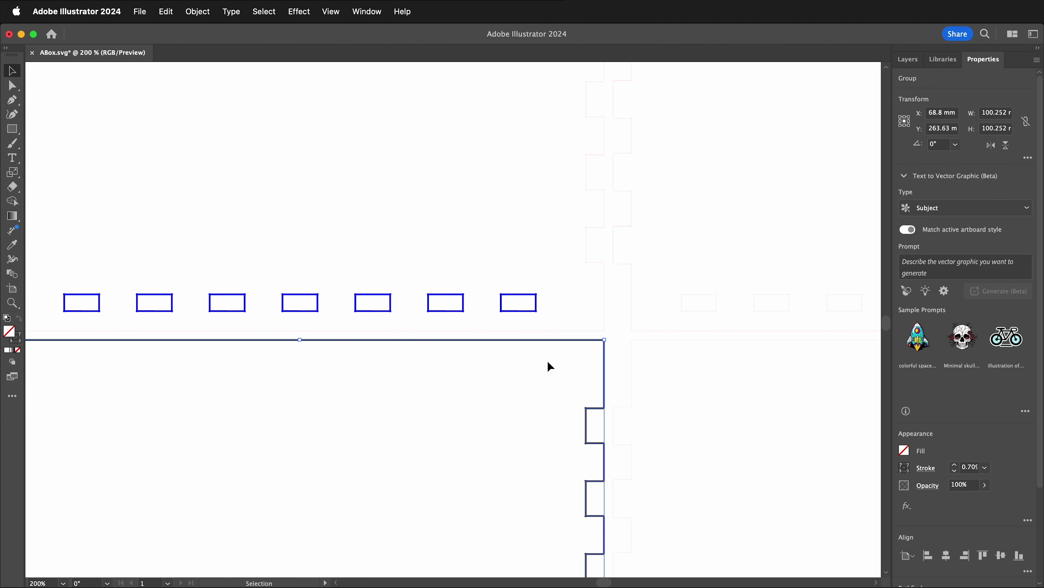
click(908, 60)
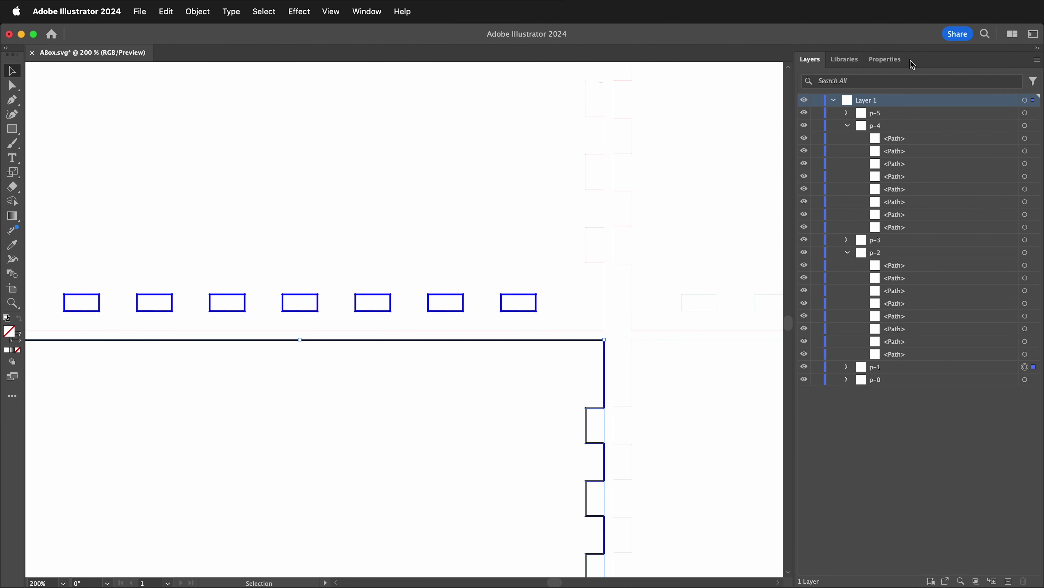
click(846, 367)
click(1033, 381)
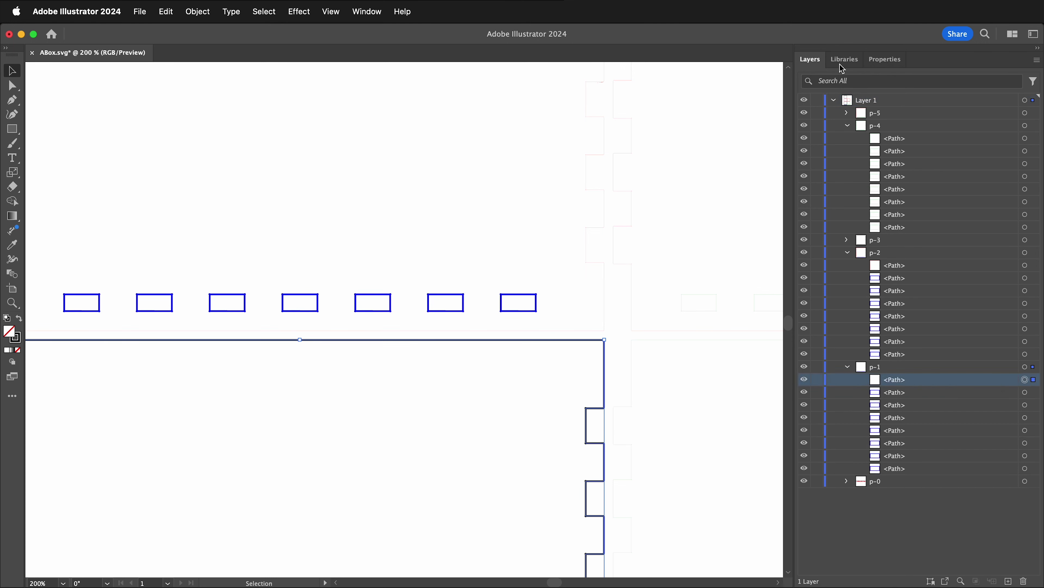
Give the p-1 outline a 0.001 stroke weight and a red stroke
click(885, 60)
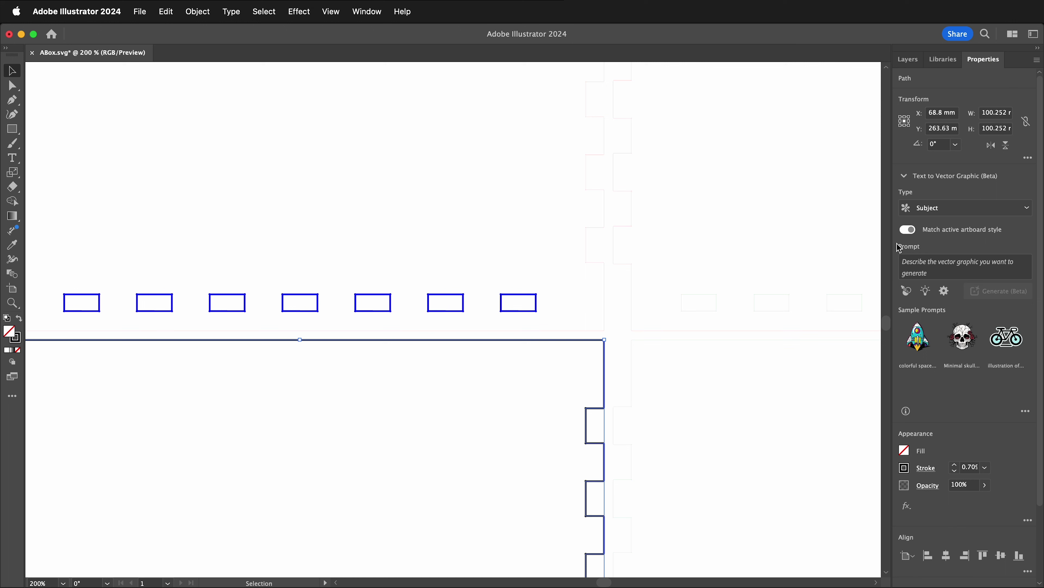
click(970, 467)
text(.001)
click(904, 469)
click(905, 469)
click(905, 468)
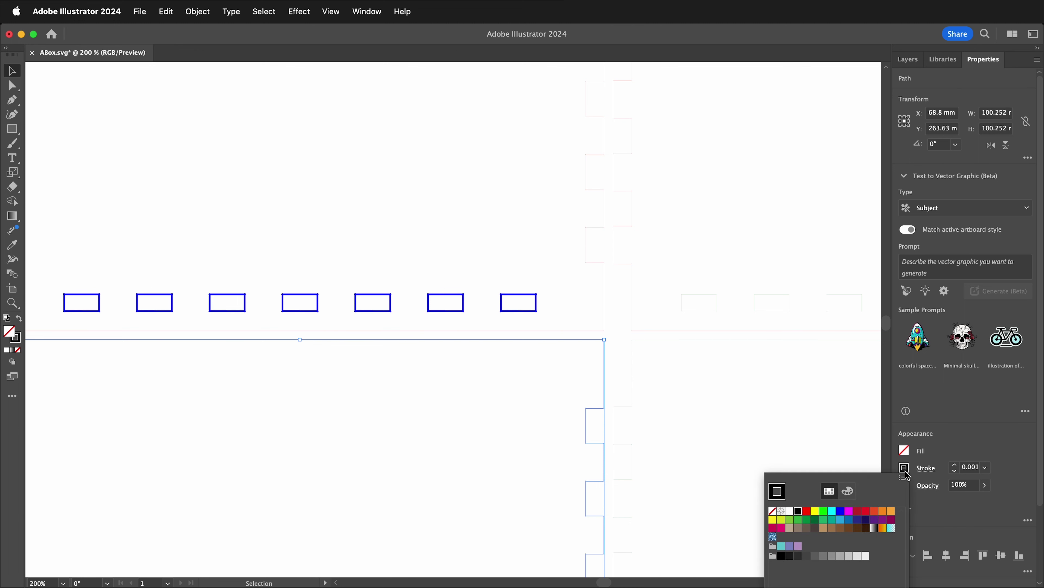
click(807, 511)
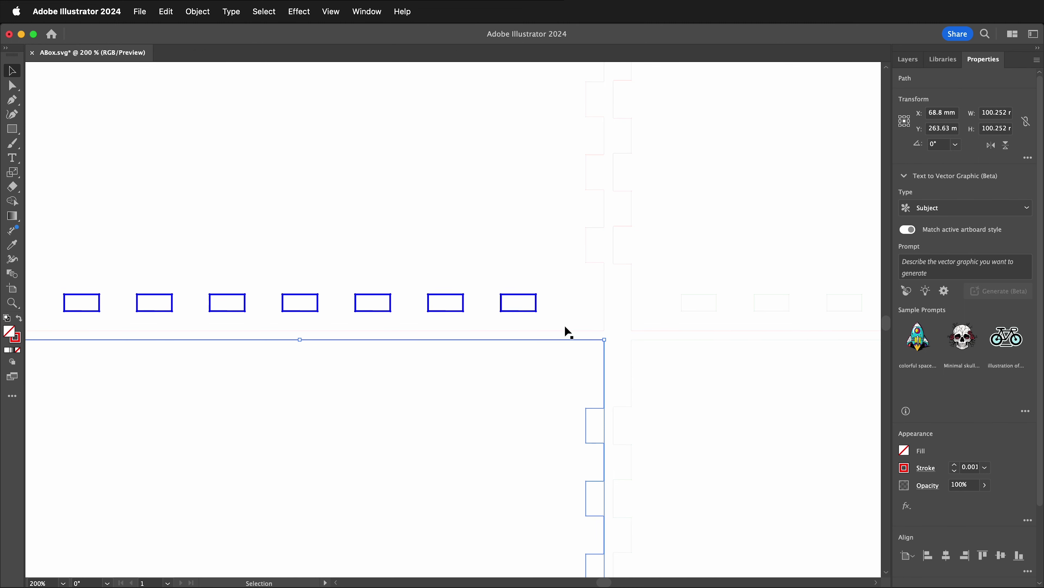
click(908, 58)
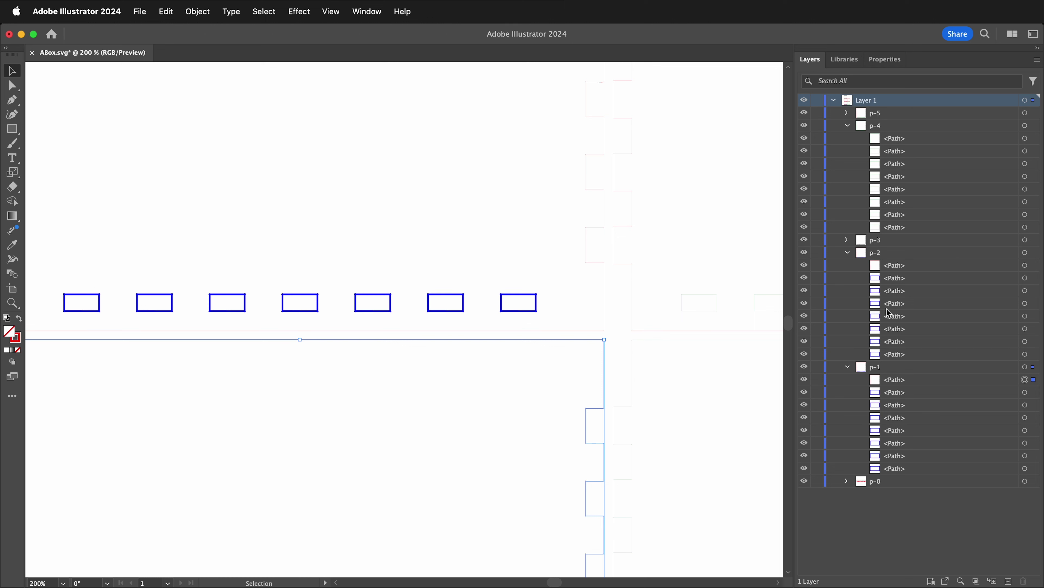
Select the seven p-2 slot rectangles plus the remaining p-1 paths
click(1034, 278)
shift+click(1033, 354)
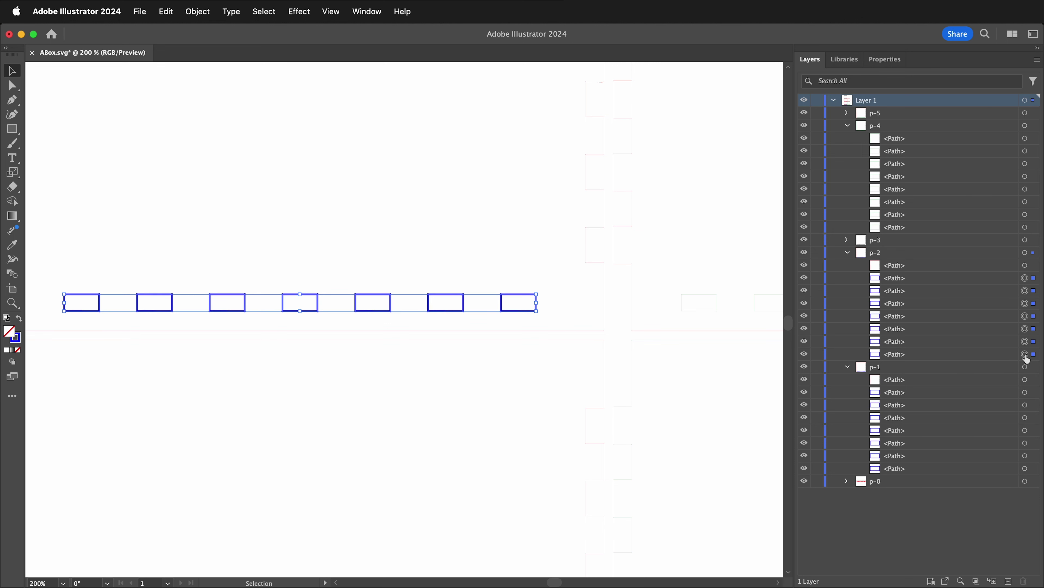
shift+click(1025, 393)
shift+click(1026, 406)
shift+click(1026, 418)
shift+click(1026, 430)
shift+click(1026, 443)
shift+click(1026, 456)
shift+click(1025, 469)
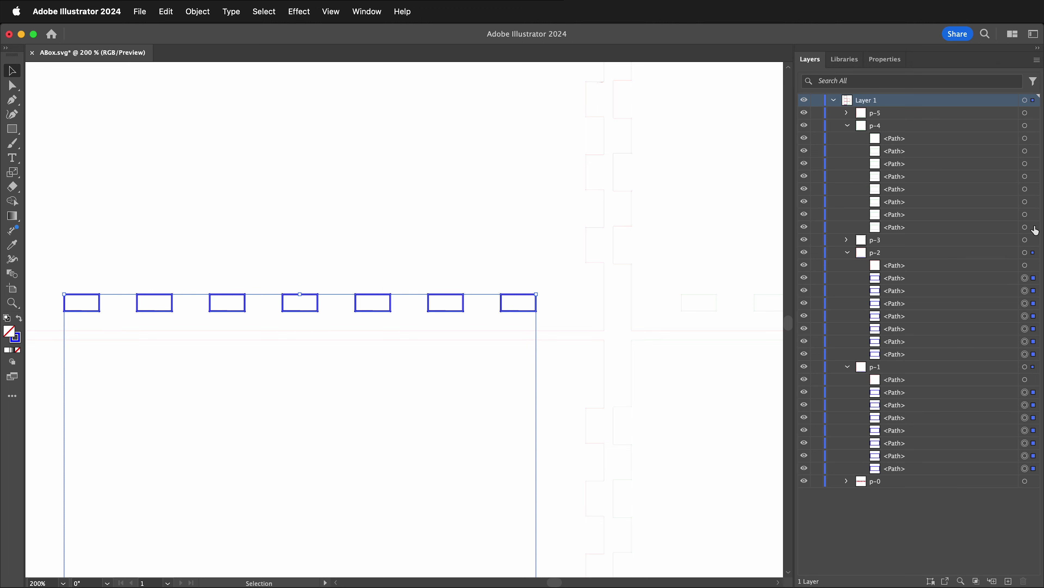
Set the selected paths to a 0.001 stroke weight with a green stroke
click(884, 59)
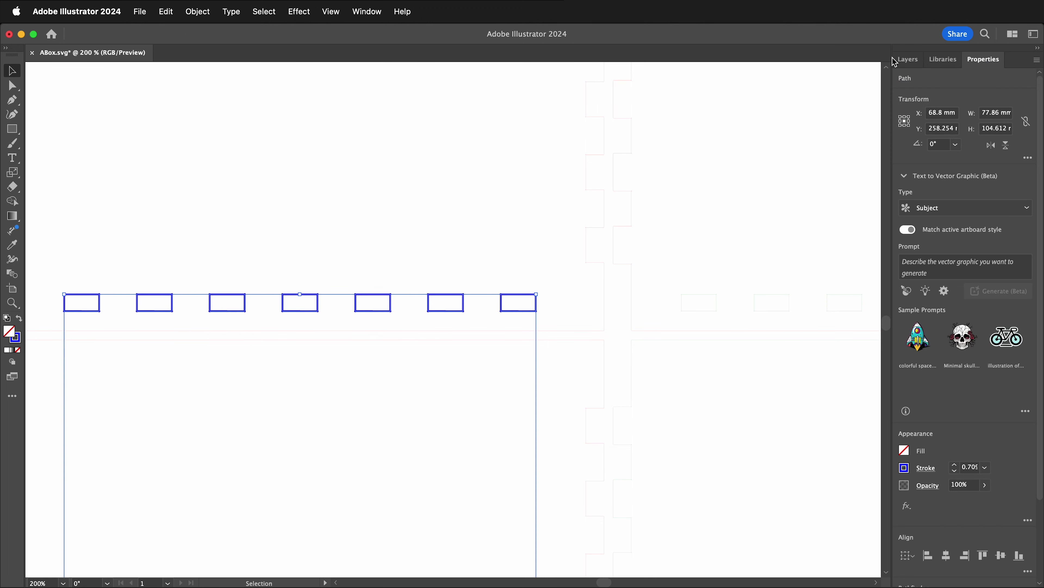
click(965, 472)
text(.001)
click(909, 471)
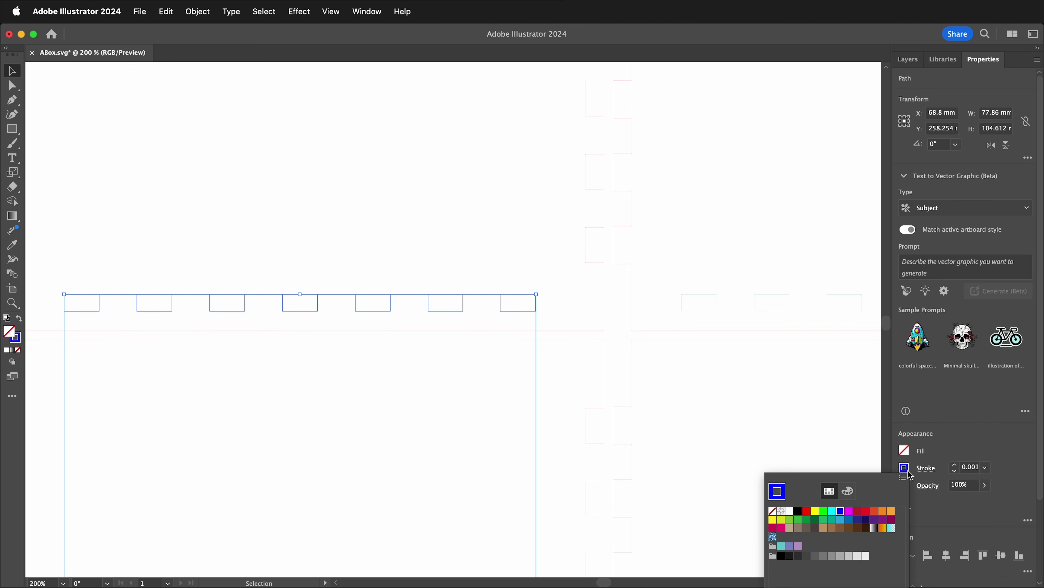
click(908, 473)
click(908, 472)
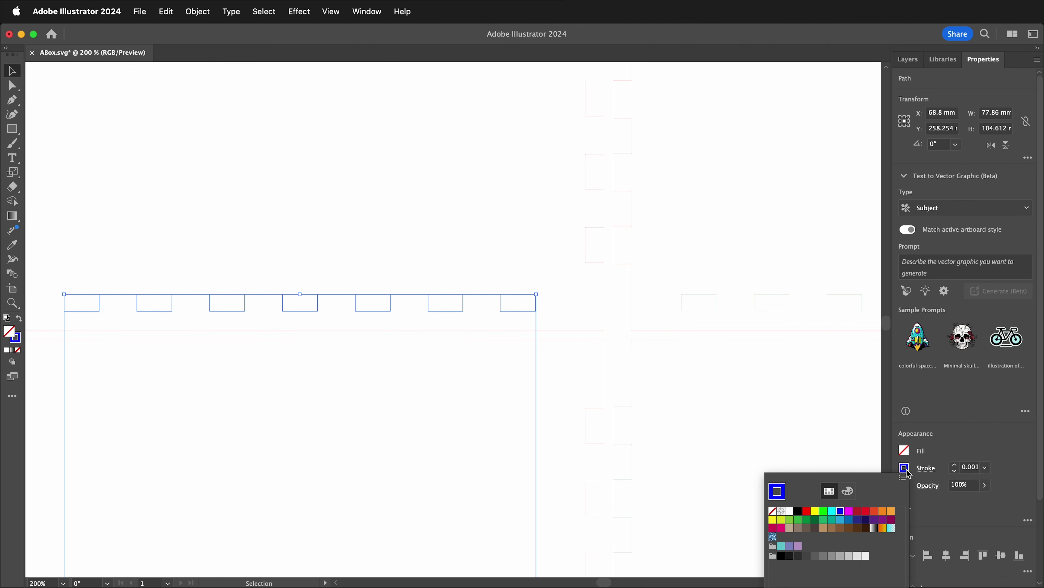
click(807, 520)
Zoom out and delete the red '100.00mm, burn:0.13mm' label below the panels
key(ctrl+minus)
key(ctrl+minus)
key(ctrl+minus)
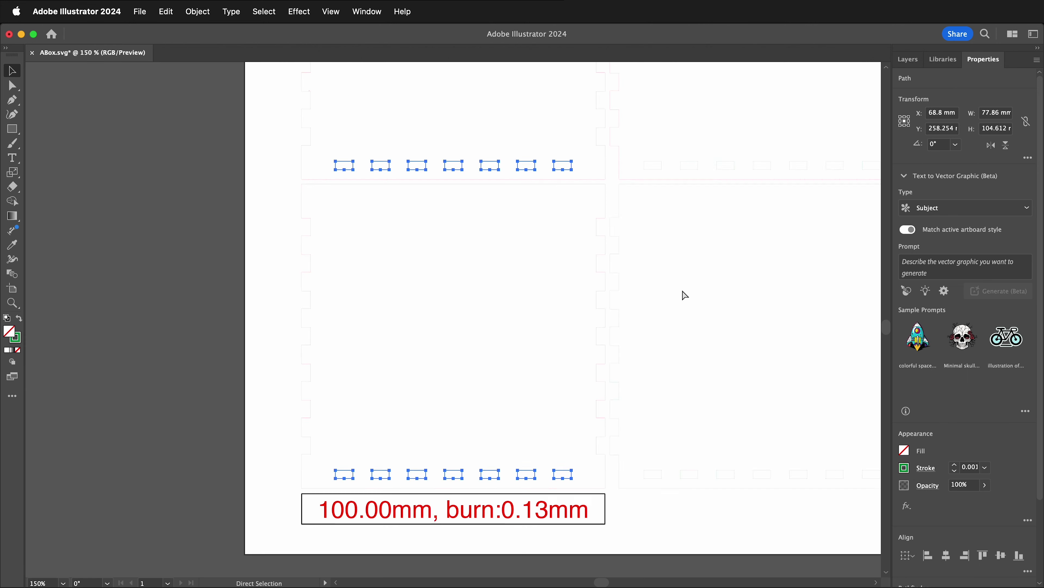
click(604, 389)
scroll(593, 305, up, 6)
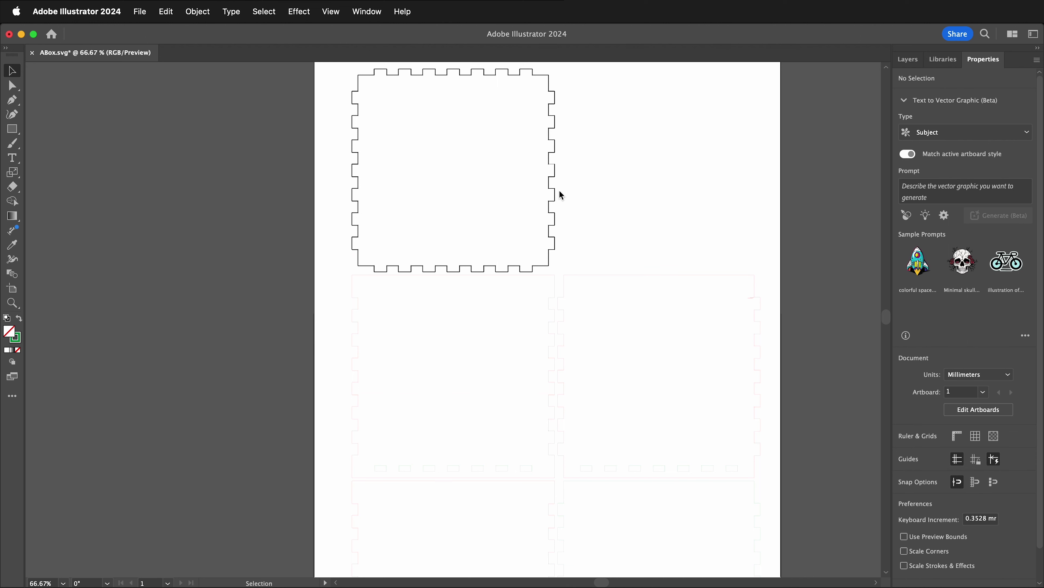
scroll(347, 476, down, 6)
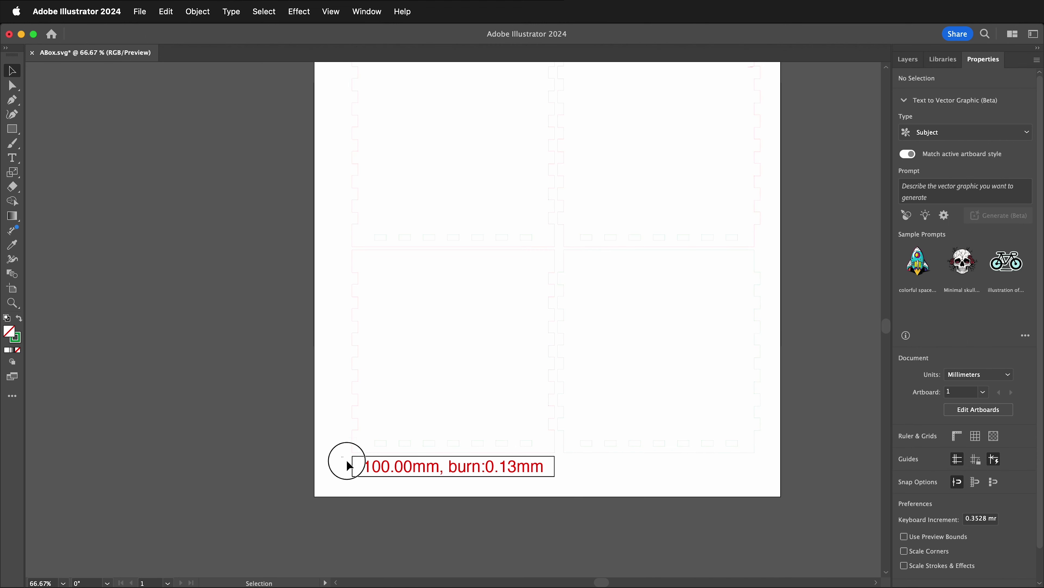
click(355, 466)
key(Delete)
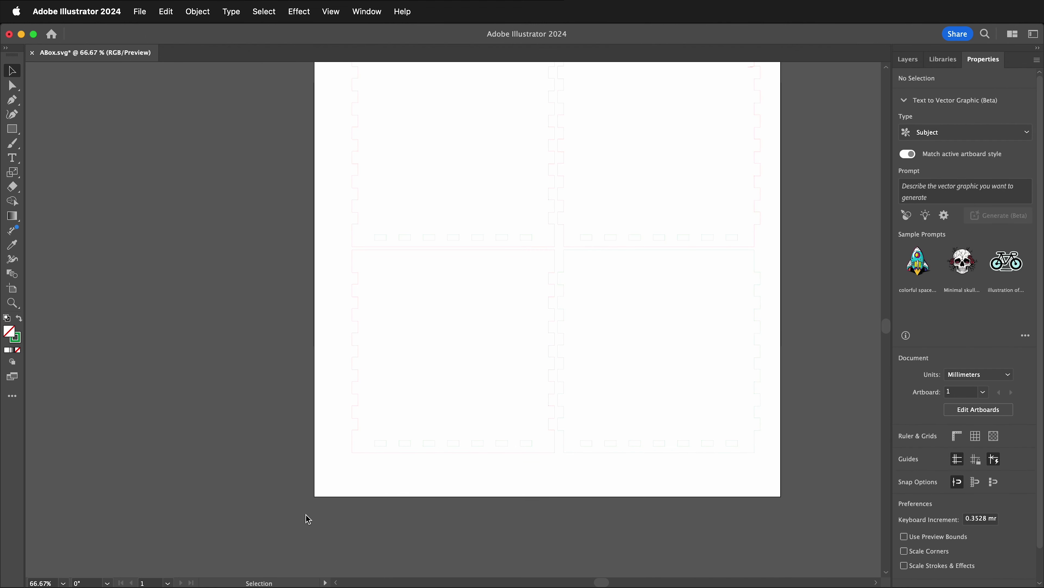
Give the top square box piece a red stroke at 0.001 weight, then deselect it
scroll(641, 269, up, 3)
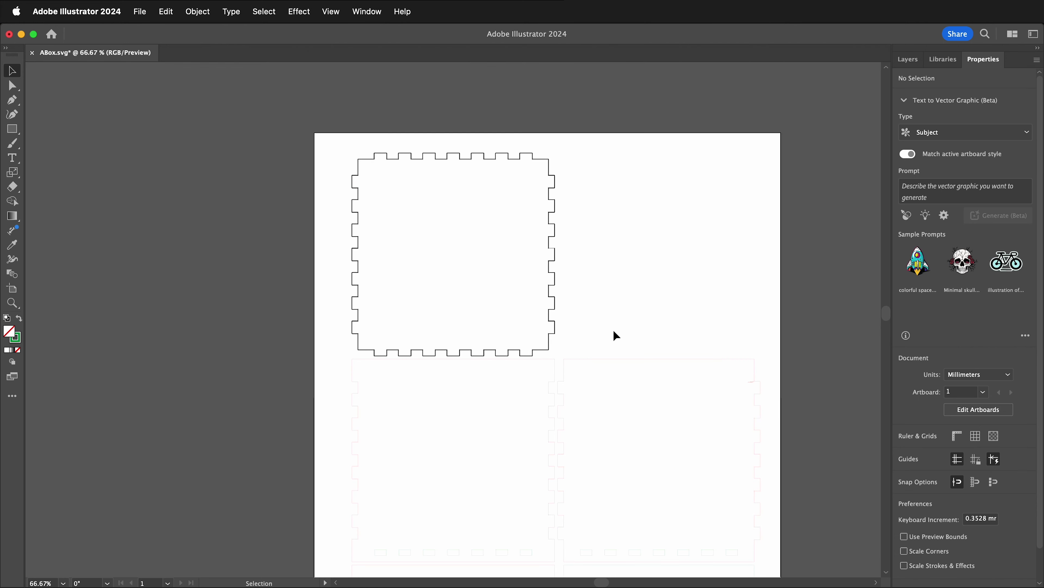
click(552, 185)
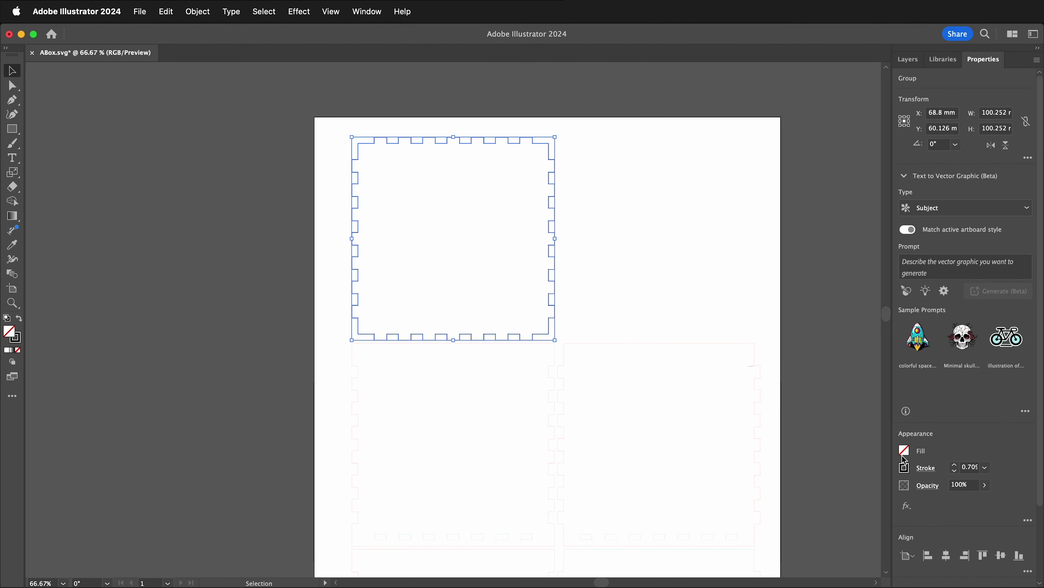
click(969, 469)
text(.001)
click(905, 471)
click(906, 472)
click(906, 471)
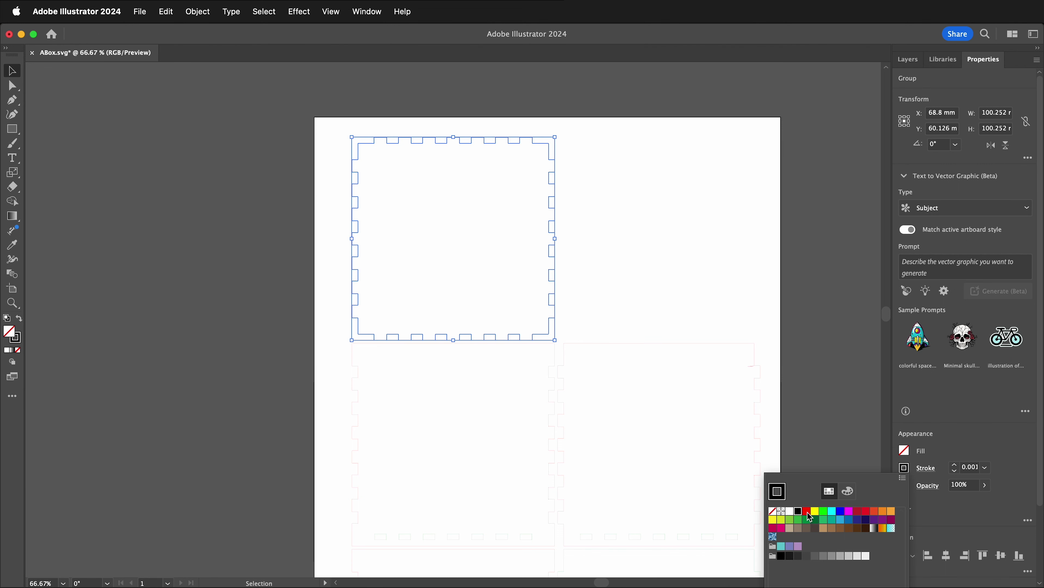
click(808, 517)
click(549, 405)
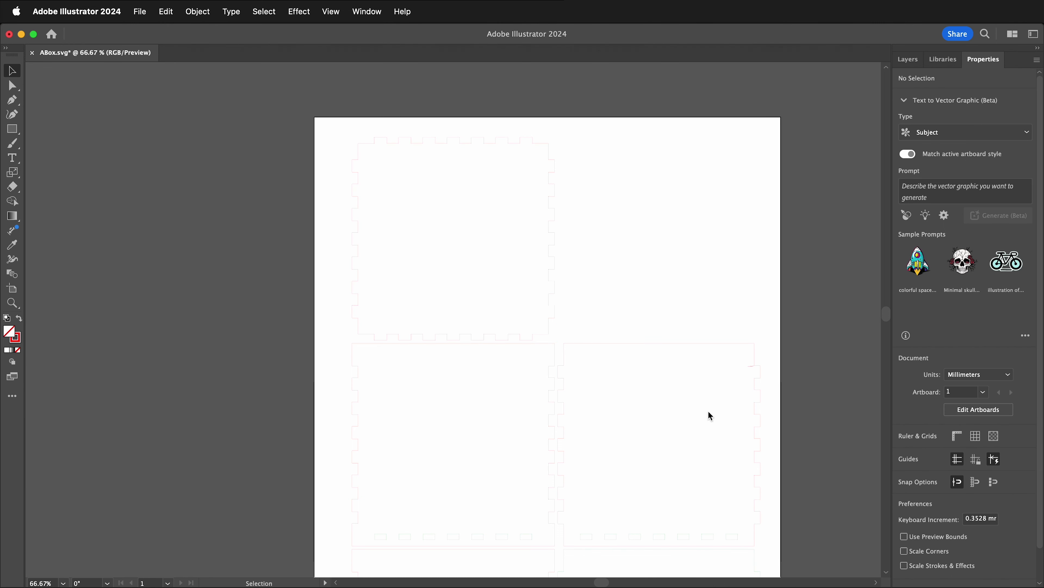
scroll(709, 411, down, 3)
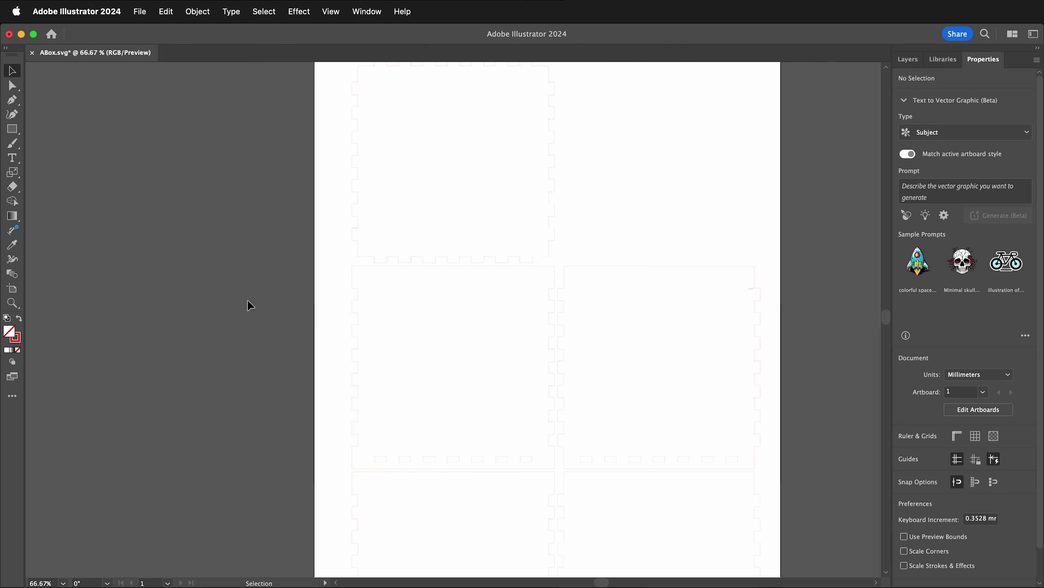
Resize Artboard 1 to 12 in wide and 304.8 mm high with the Artboard tool
click(15, 292)
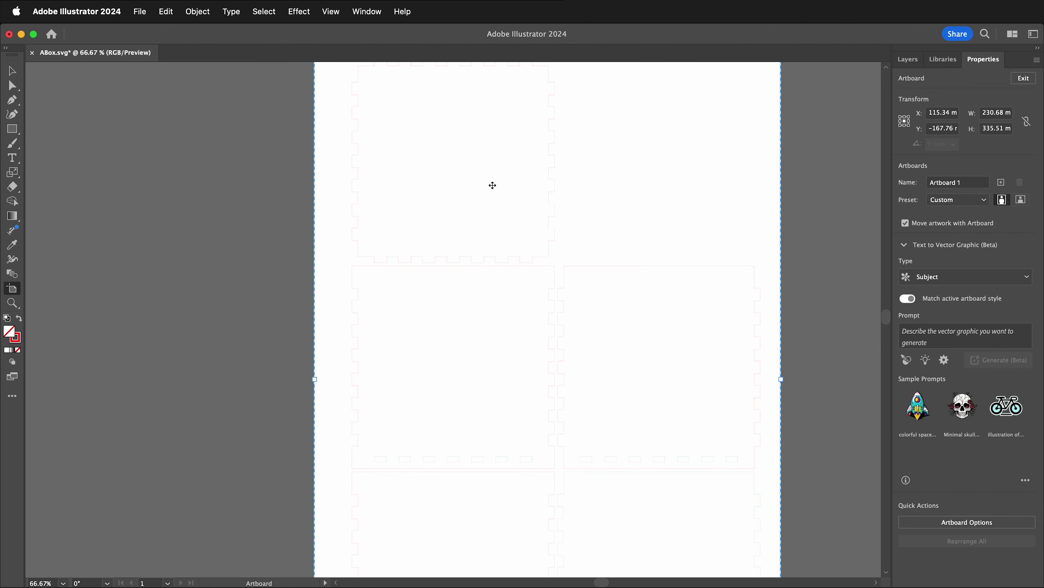
key(super+minus)
key(super+minus)
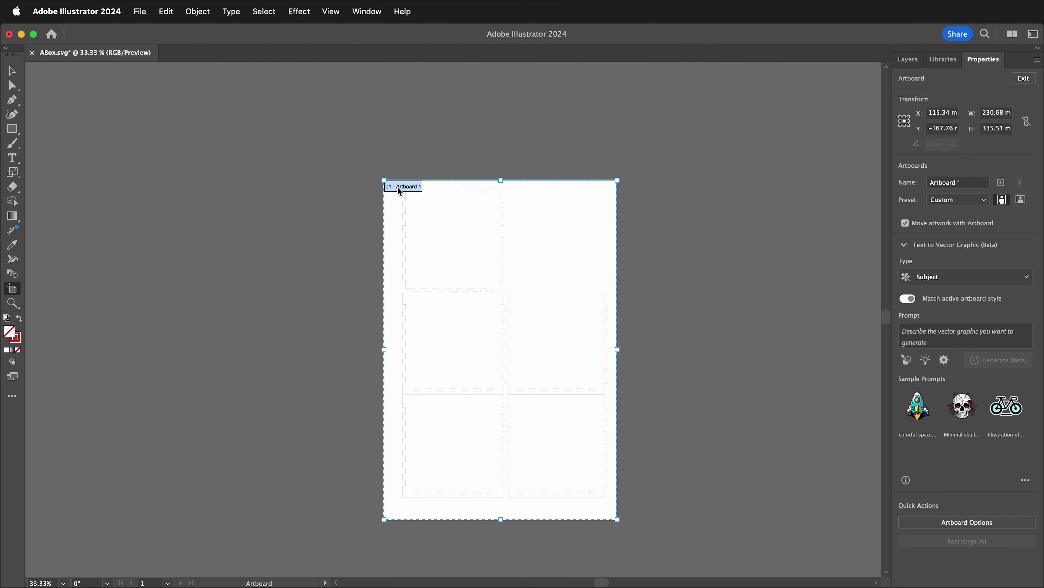
click(994, 117)
text(12 in)
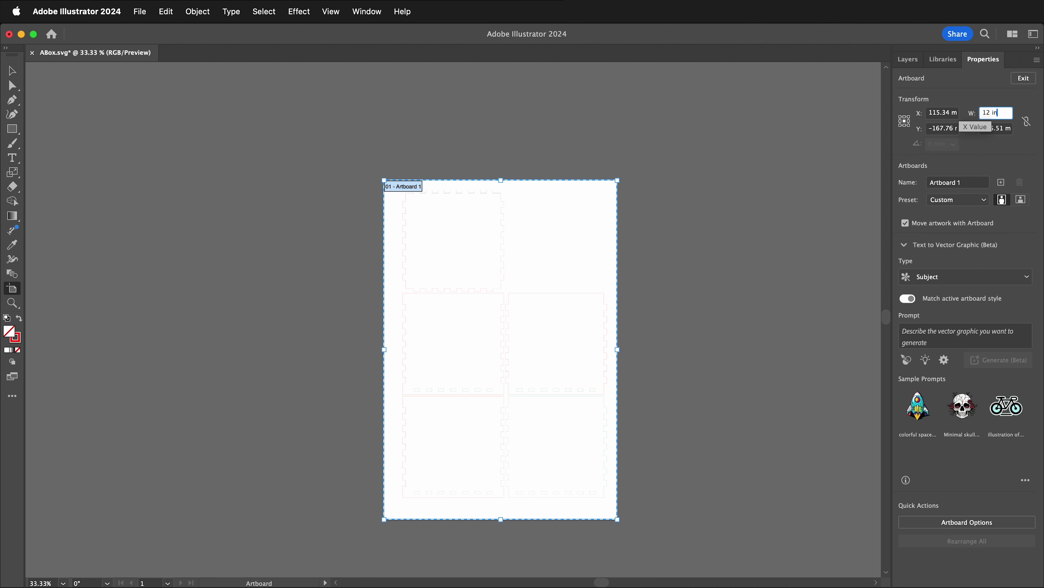
key(Return)
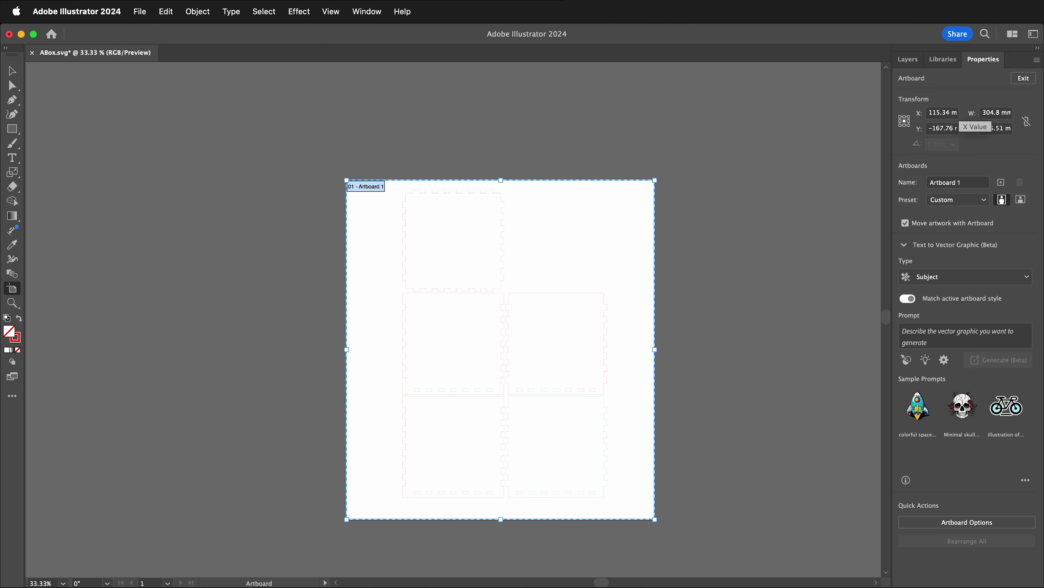
click(984, 131)
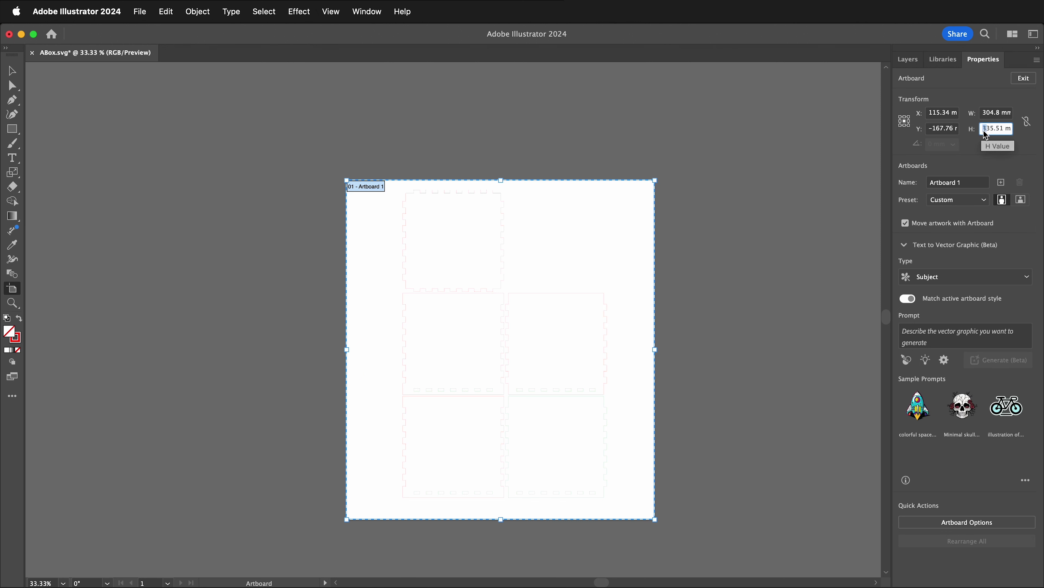
click(985, 114)
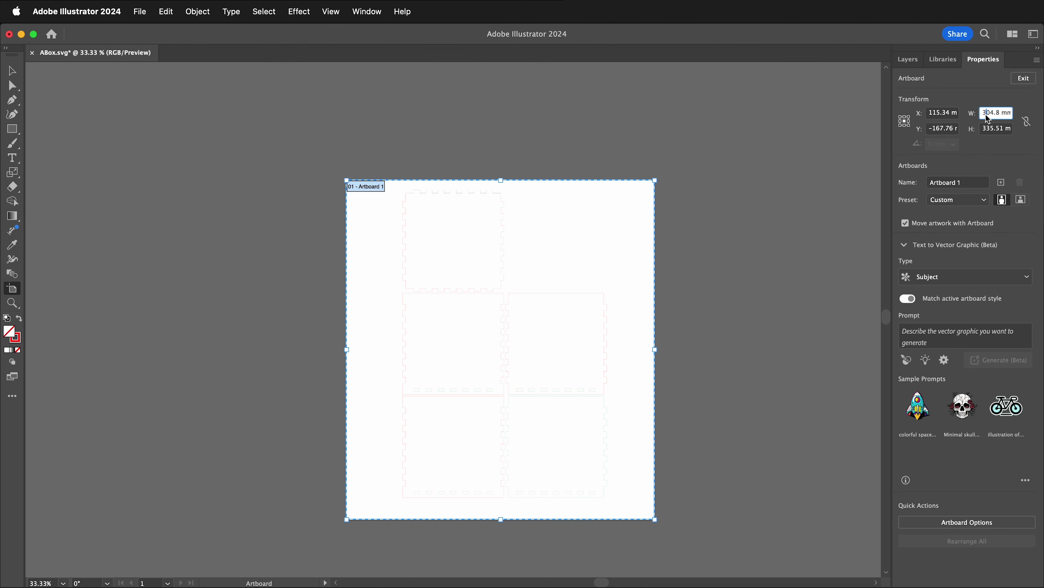
click(991, 131)
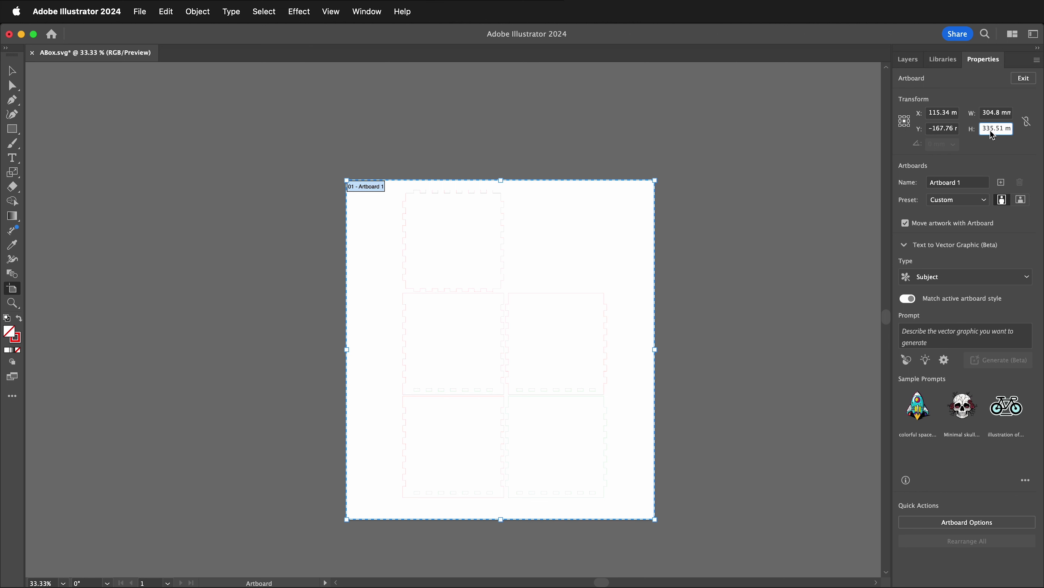
triple_click(995, 129)
text(304.8)
key(Return)
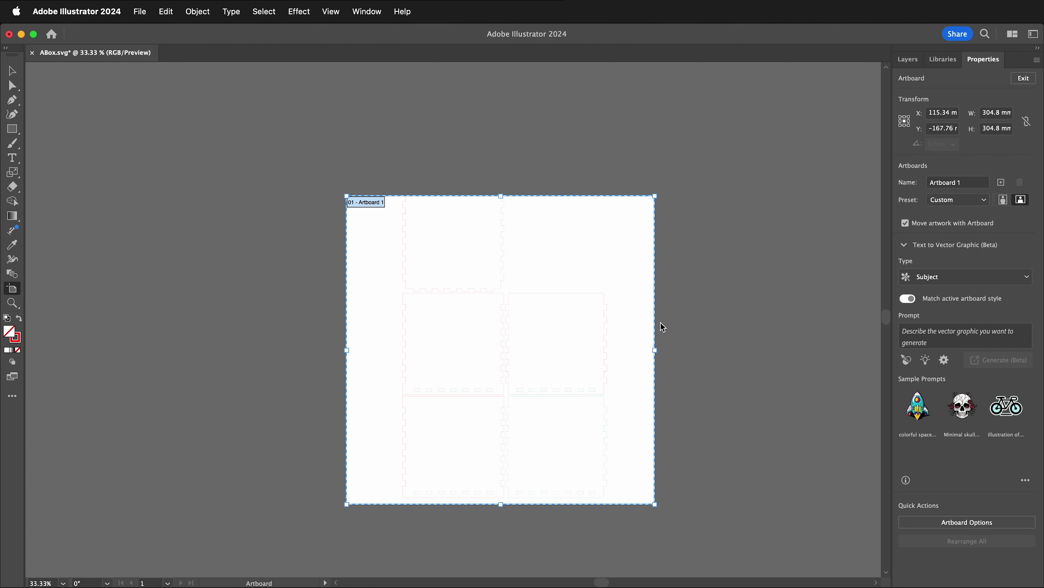
key(super+equal)
key(super+equal)
Zoom out to the whole artboard and nudge it up slightly along with its pieces
scroll(667, 214, up, 1)
drag(690, 306, 626, 93)
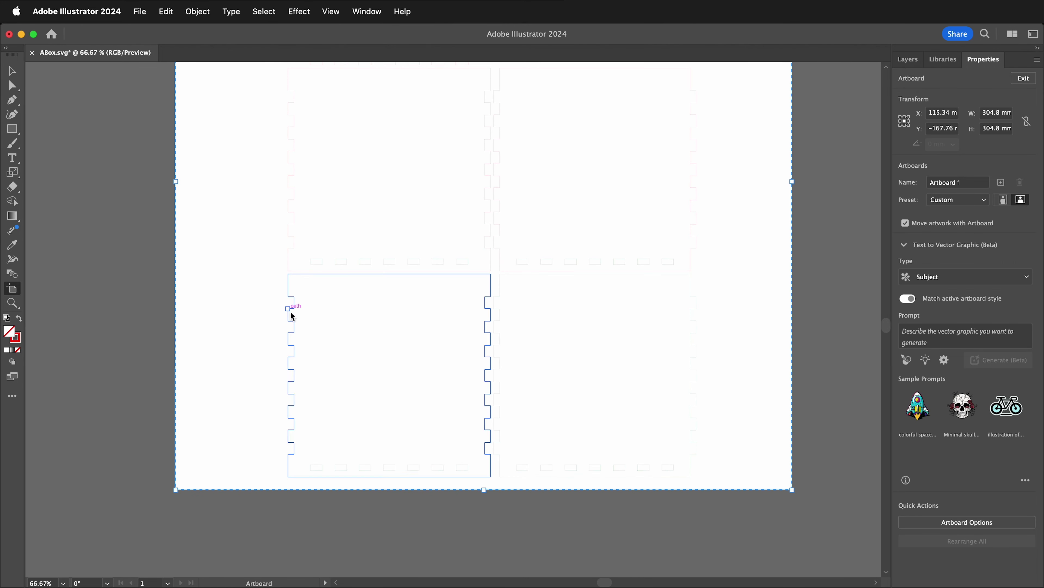
key(super)
key(super+minus)
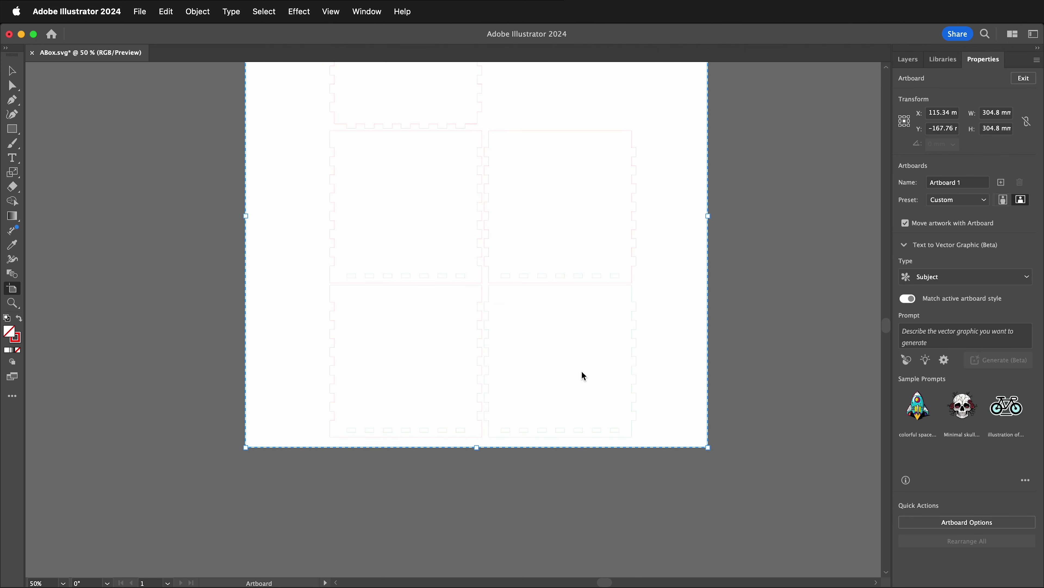
scroll(584, 374, down, 1)
scroll(583, 375, up, 1)
scroll(583, 374, up, 3)
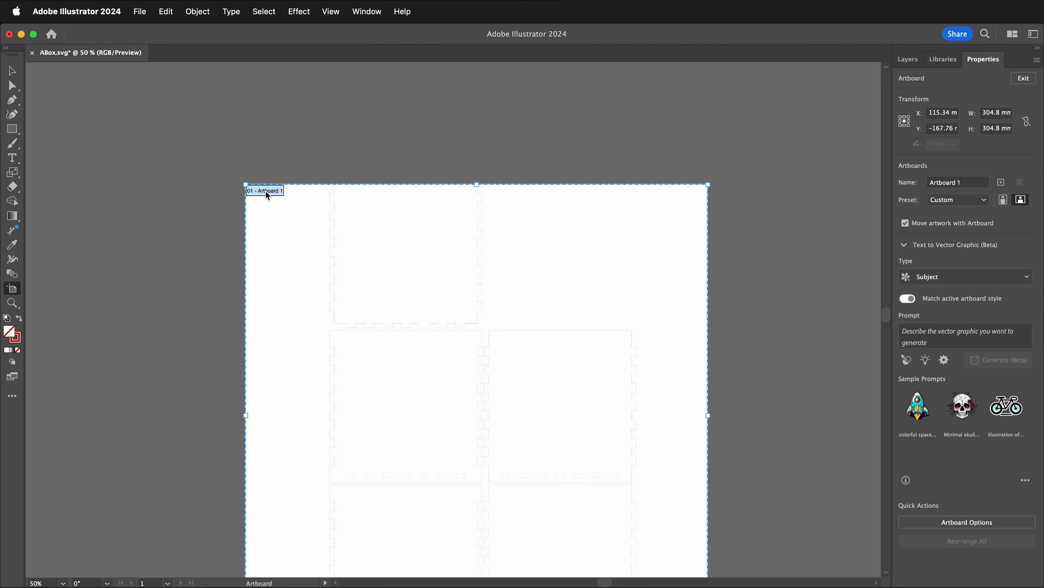
drag(265, 190, 265, 180)
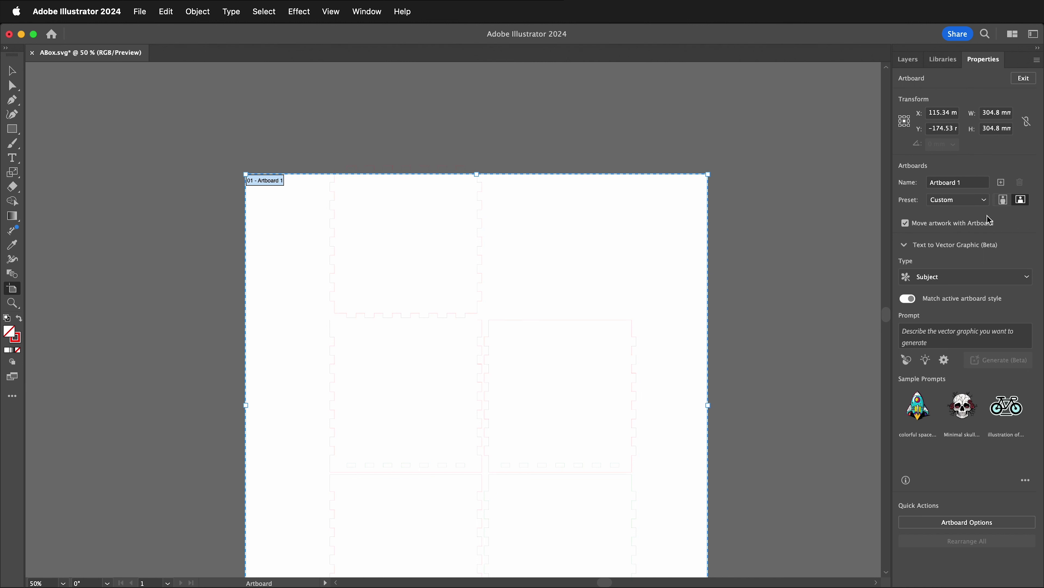
Turn off Move artwork with Artboard and shift the artboard up alone
click(906, 224)
drag(265, 187, 267, 170)
drag(786, 438, 819, 404)
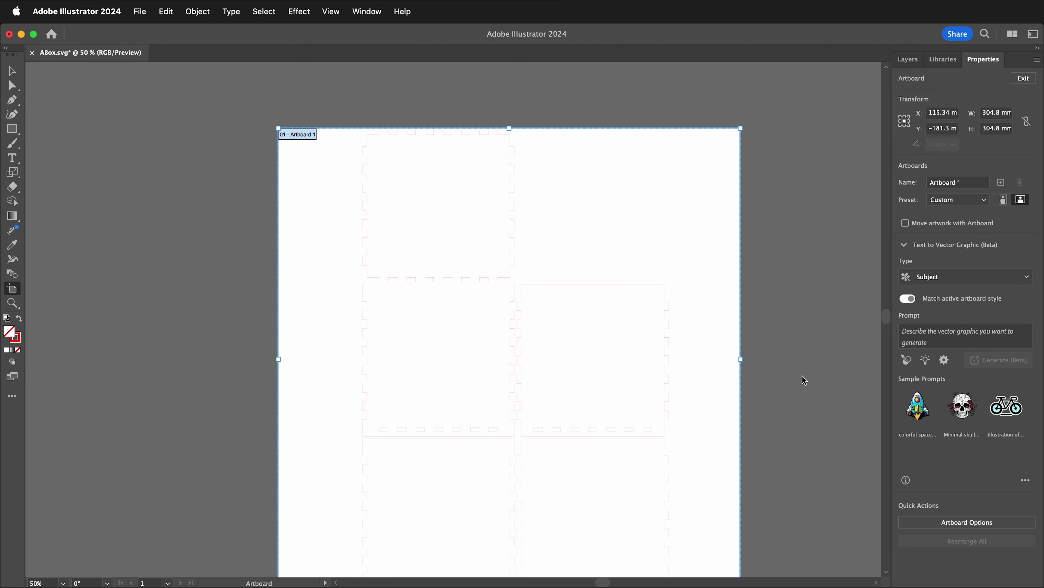
scroll(719, 409, down, 4)
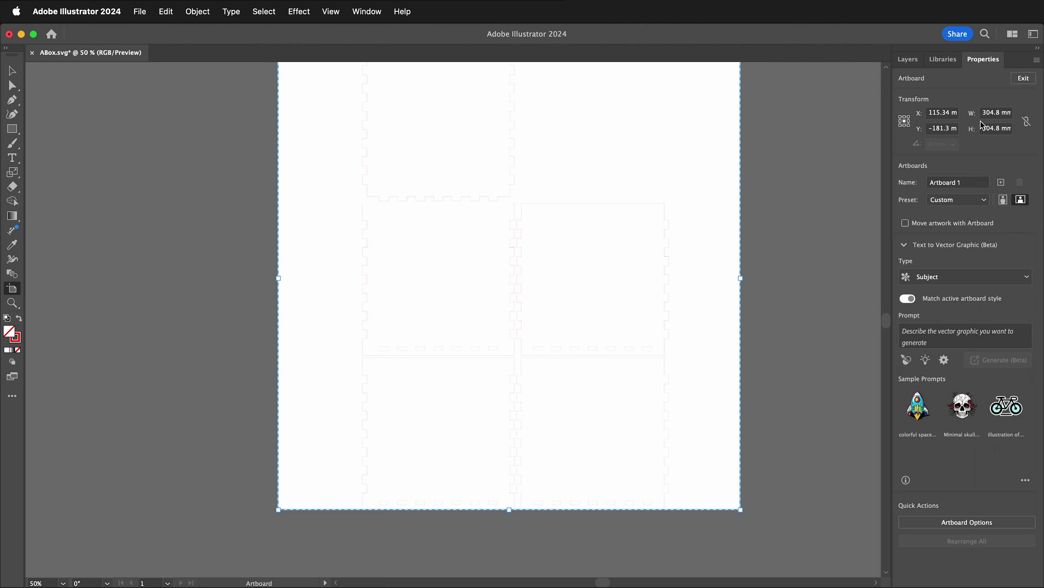
Change Artboard 1's height to 330.2 mm, making it 12 by 13 inches
click(986, 128)
key(super+a)
text(130.2)
key(Return)
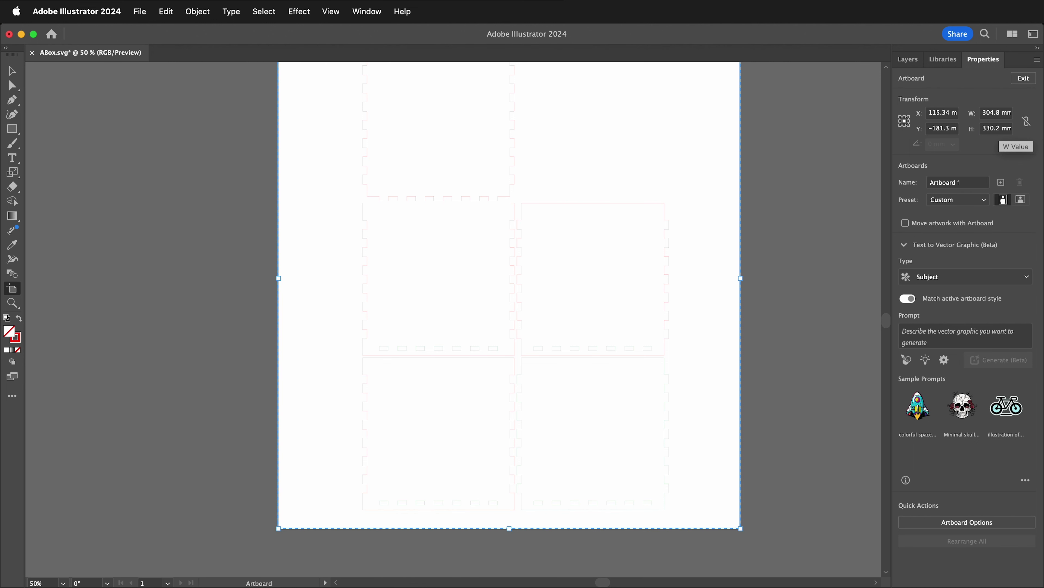
scroll(681, 375, up, 5)
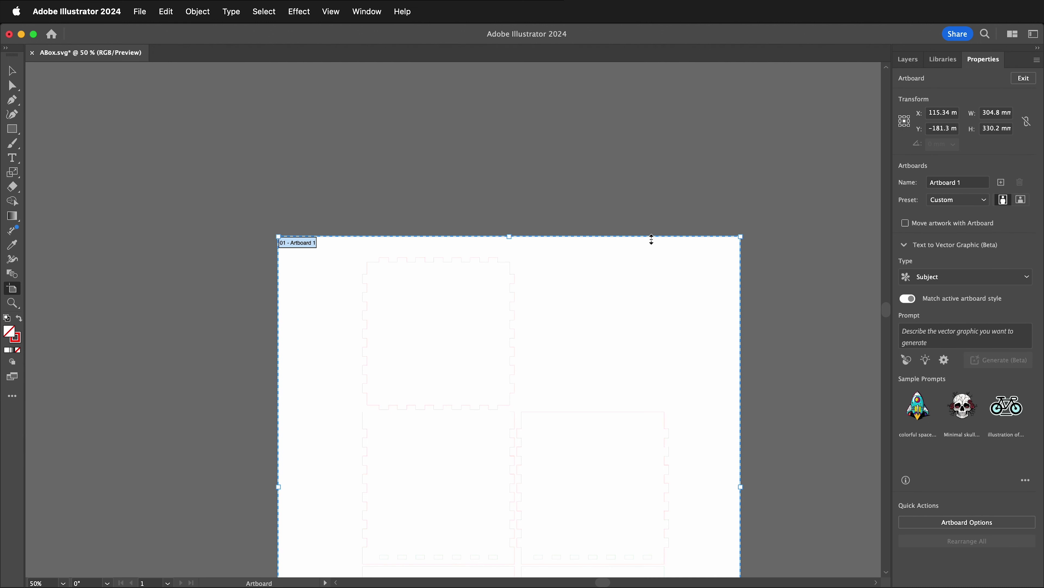
scroll(810, 390, down, 4)
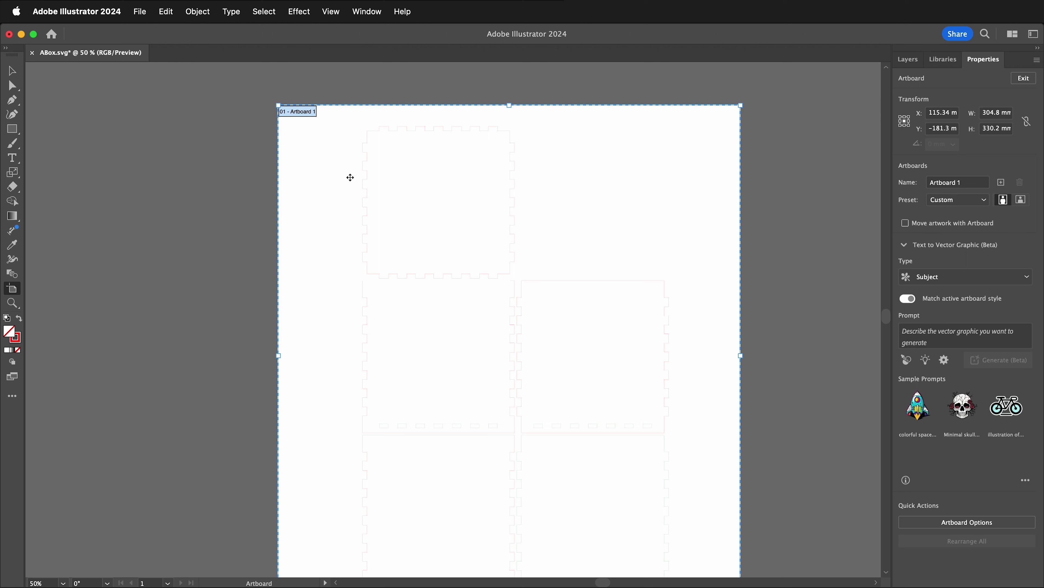
key(super+minus)
key(super+minus)
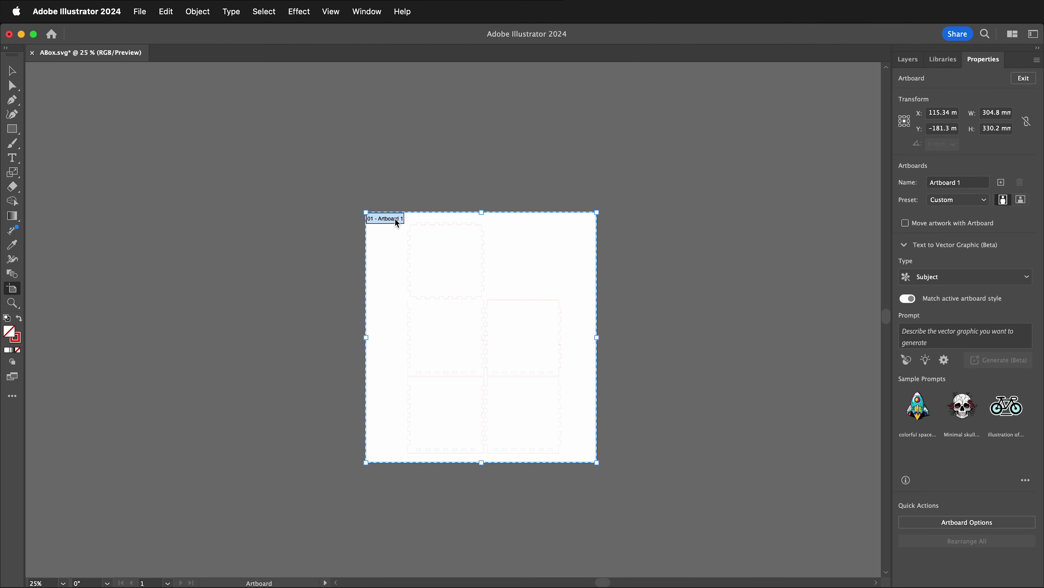
Duplicate Artboard 1 to the right and size the copy 152.4 mm wide by 6 in high
drag(393, 223, 638, 222)
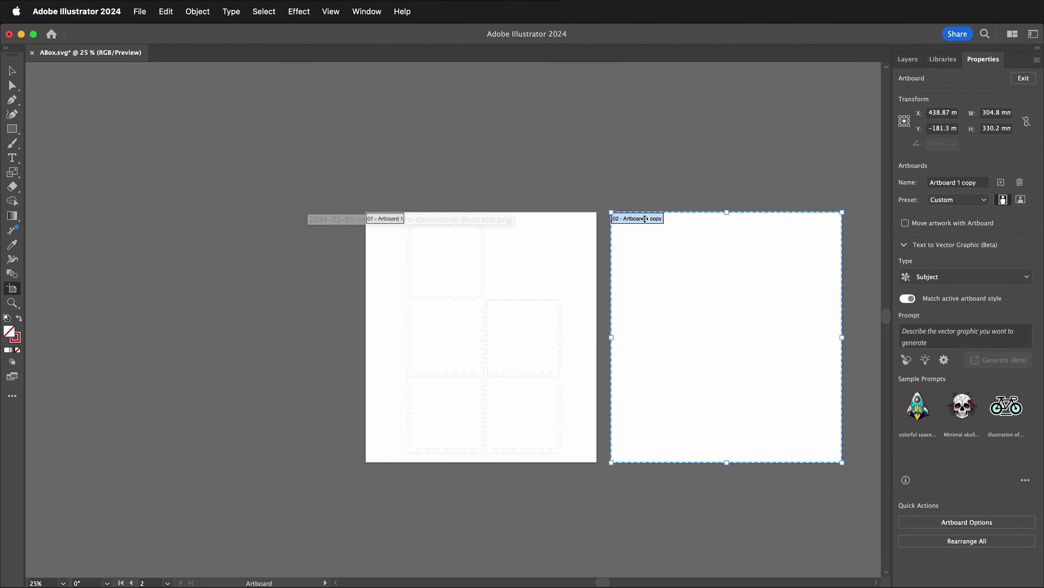
click(996, 113)
drag(986, 116, 1011, 117)
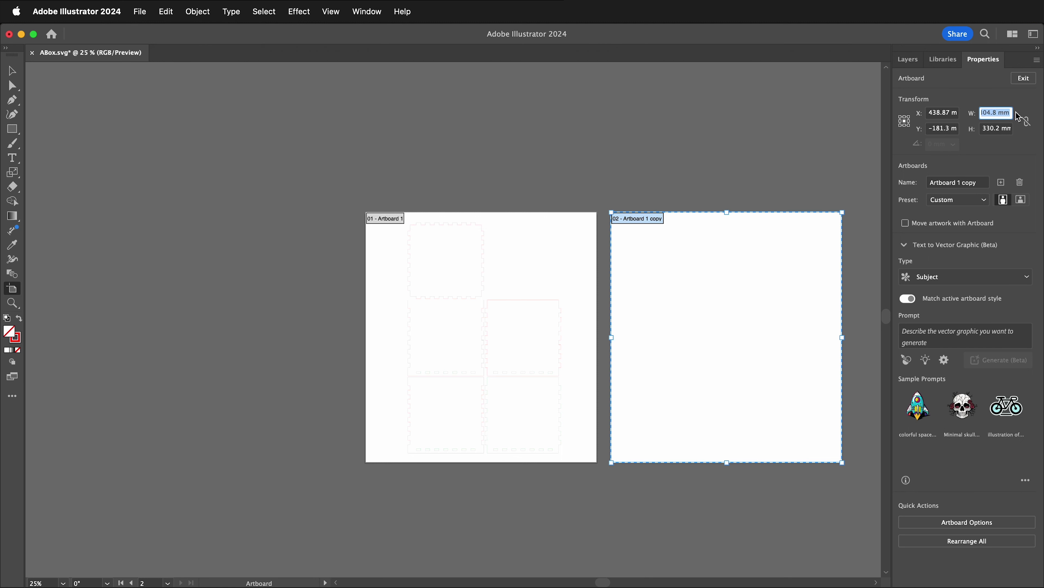
text(152.4)
click(1002, 129)
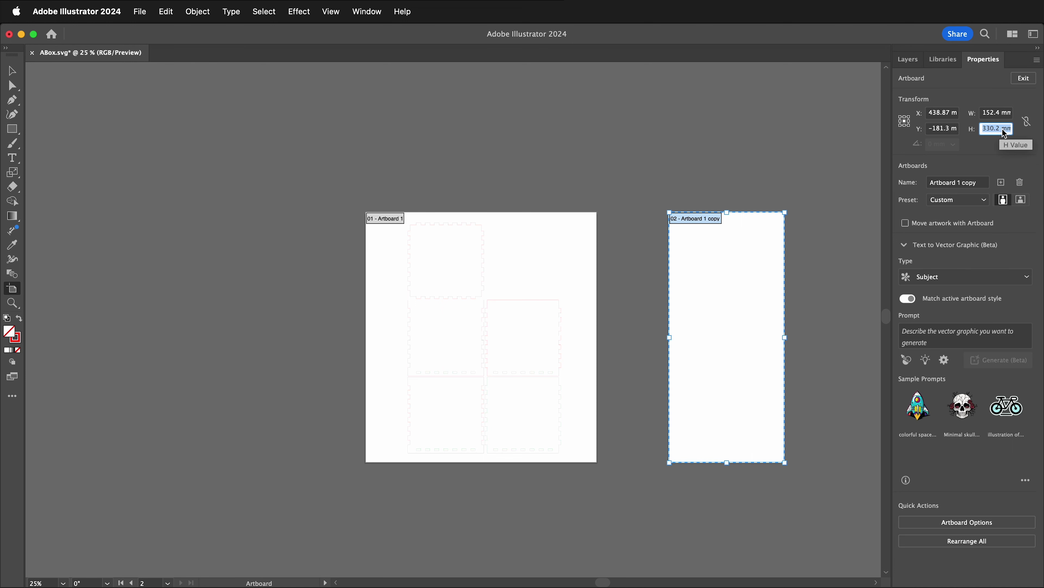
text(6in)
key(Return)
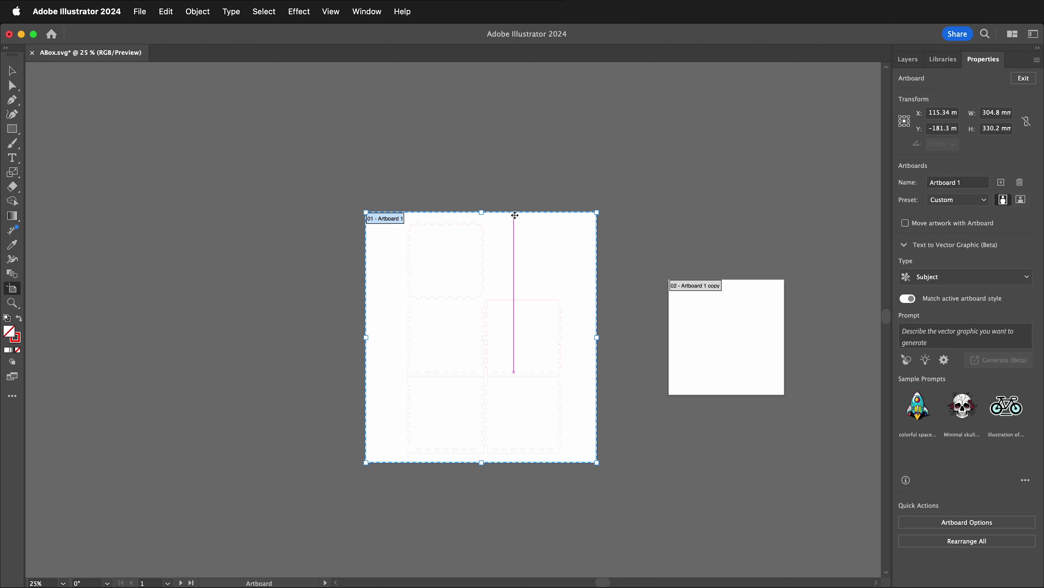
Drag the top-left square box piece onto the small second artboard and position it there
click(10, 75)
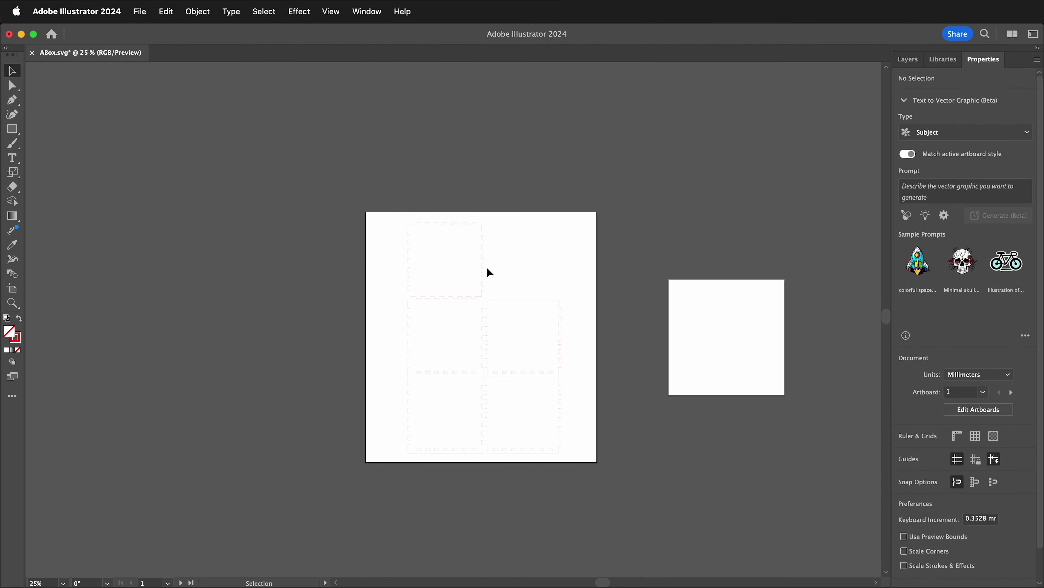
drag(488, 269, 761, 340)
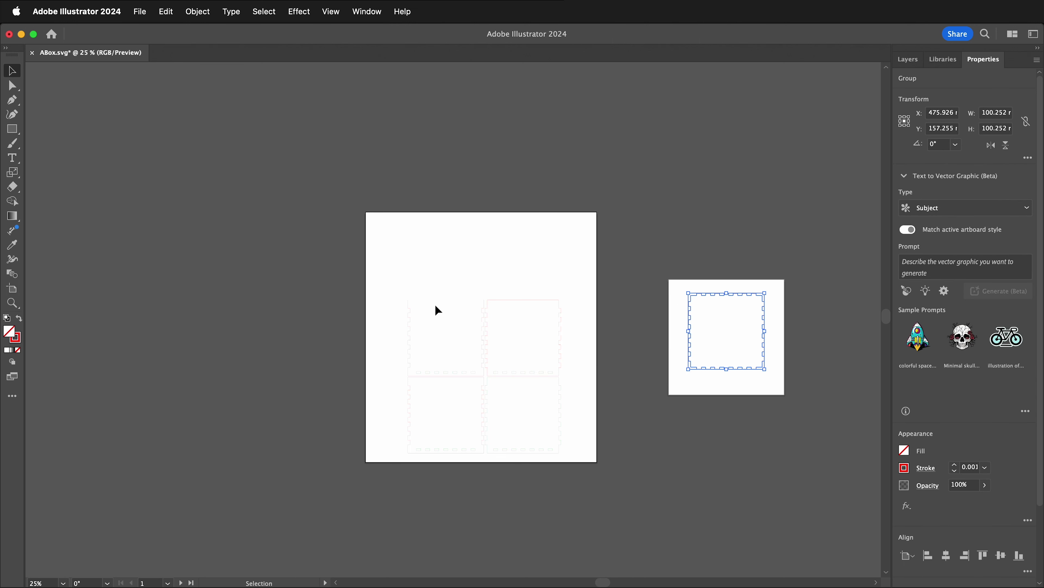
drag(414, 309, 747, 374)
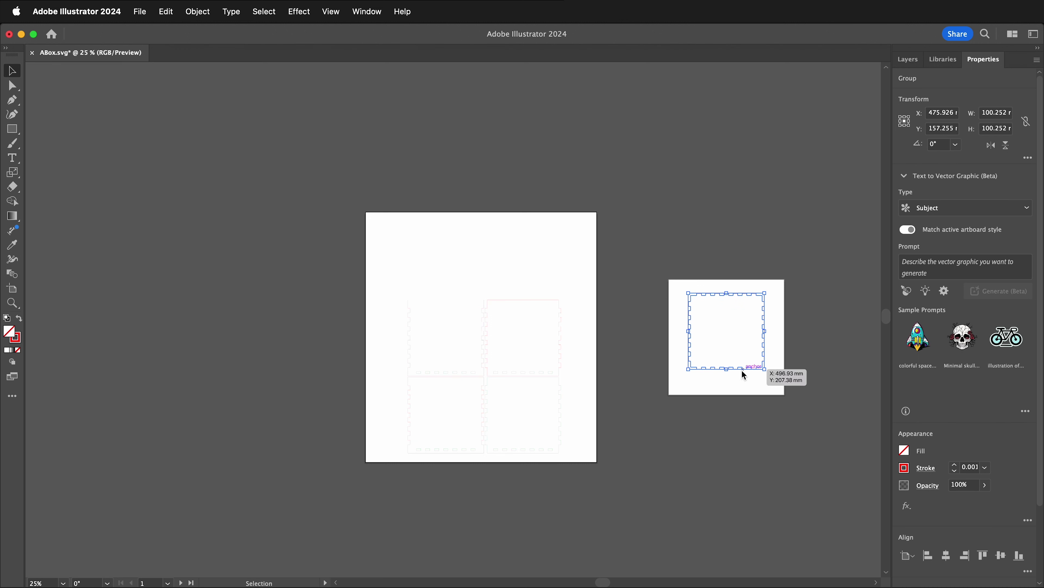
drag(742, 369, 742, 369)
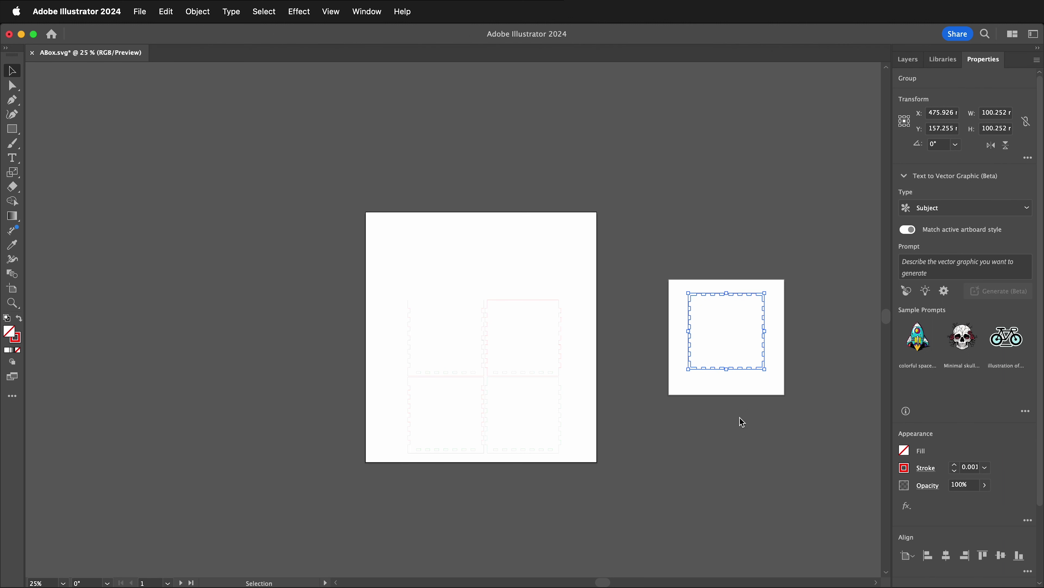